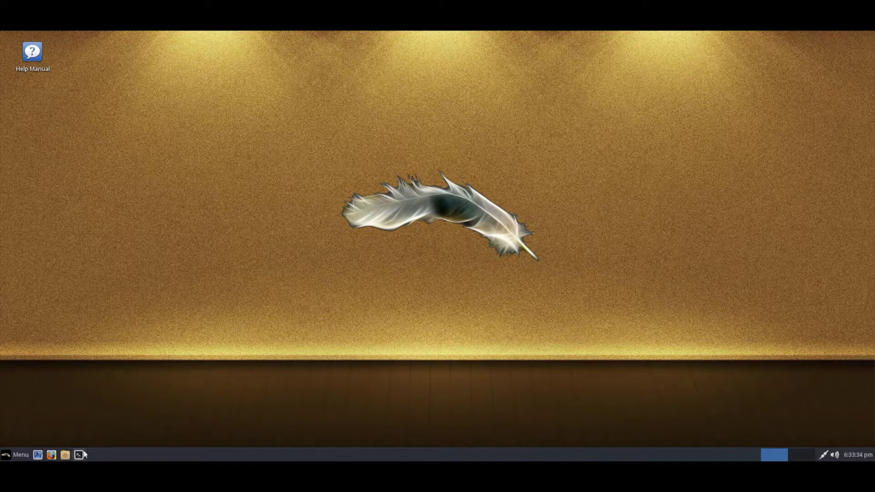
pyautogui.click(27, 450)
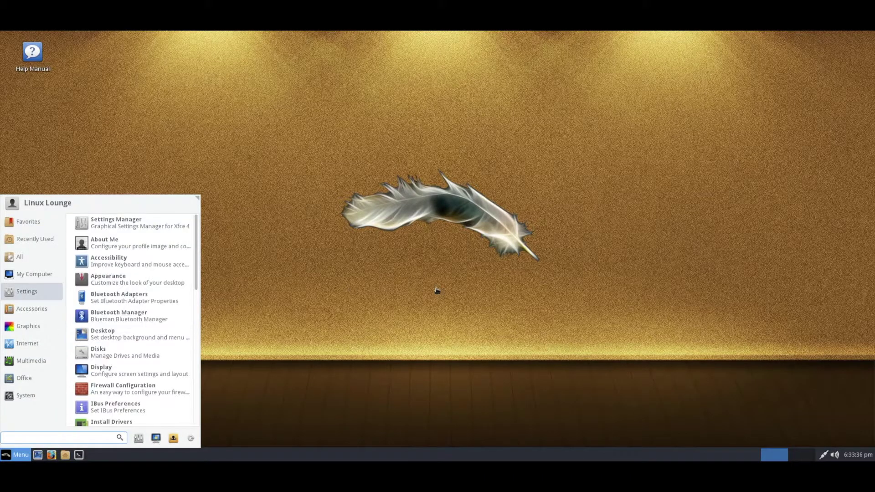
pyautogui.click(456, 283)
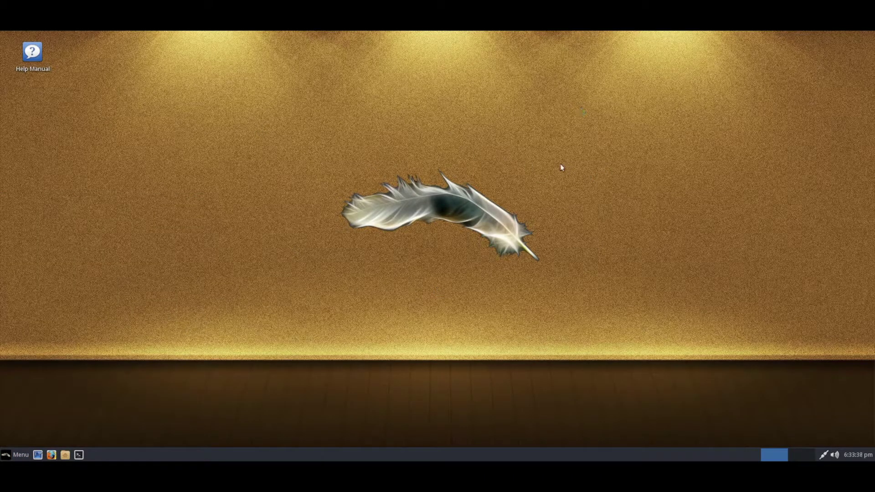
pyautogui.rightClick(542, 161)
pyautogui.click(364, 320)
# Open a terminal window, reposition it on the desktop and close it.
pyautogui.click(79, 453)
pyautogui.moveTo(447, 146); pyautogui.dragTo(395, 156)
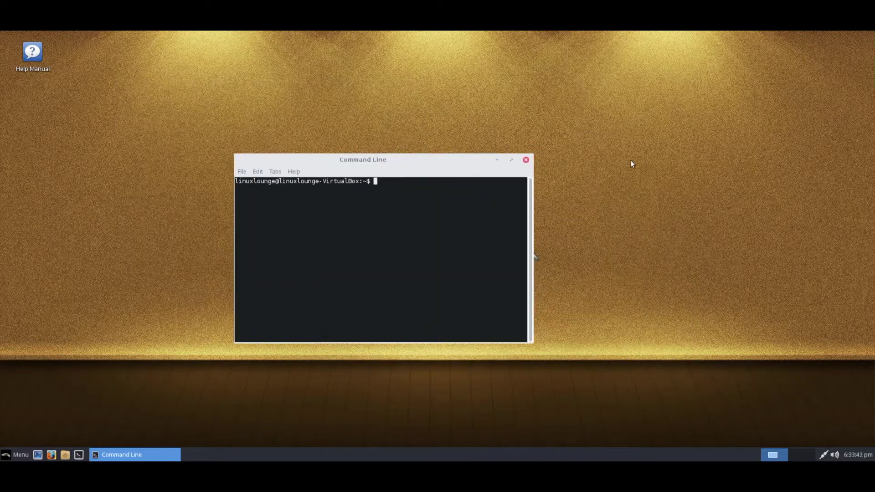
pyautogui.click(525, 159)
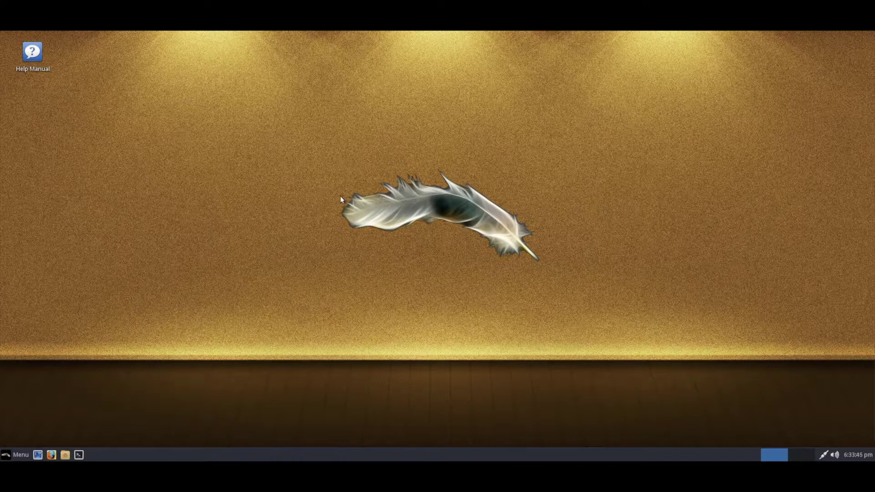
# Run top in a terminal to inspect memory use and running processes, quit it and close the terminal.
pyautogui.click(78, 454)
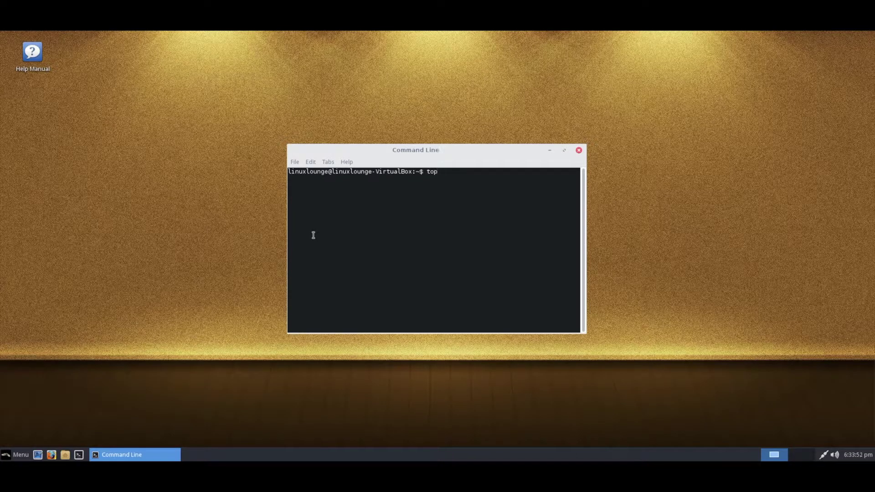
pyautogui.write('top')
pyautogui.press('Return')
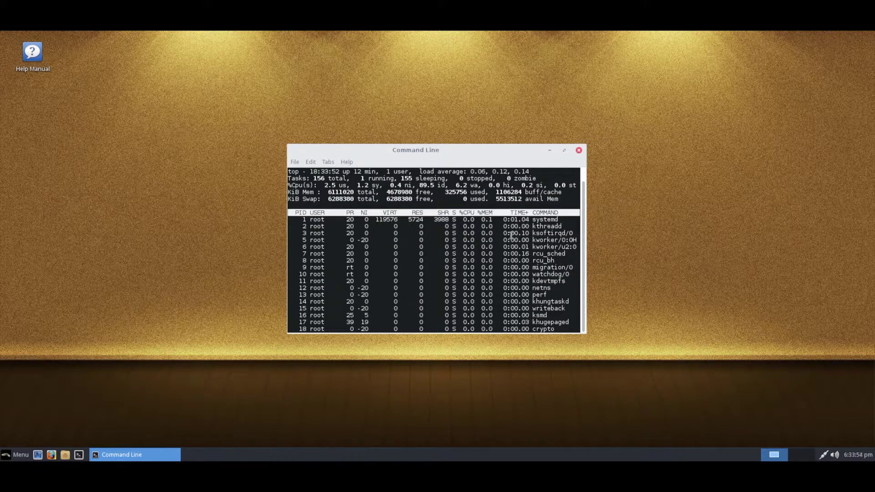
pyautogui.moveTo(465, 177); pyautogui.dragTo(392, 193)
pyautogui.press('q')
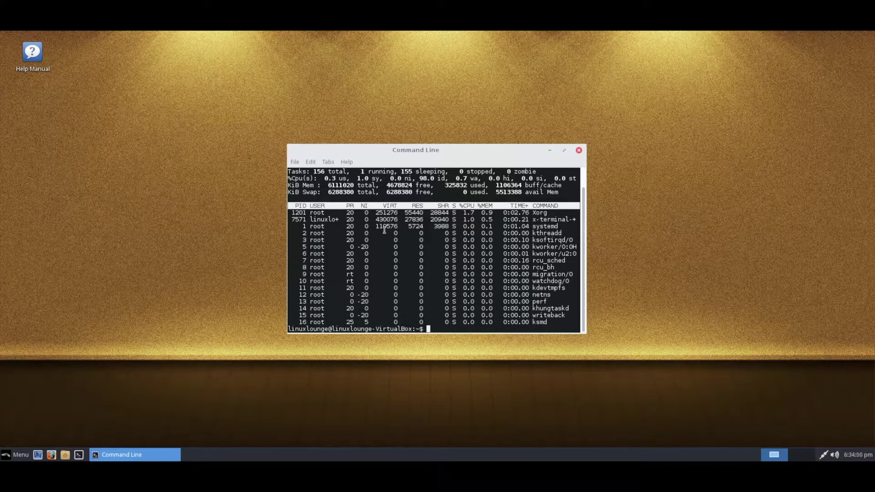
pyautogui.click(579, 151)
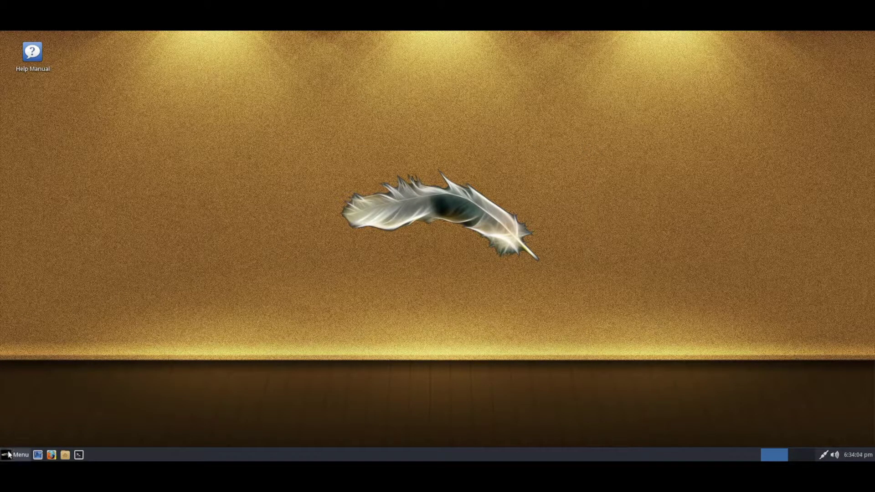
# Open the desktop background settings, browse the wallpapers and apply the canyon river bend image.
pyautogui.rightClick(288, 302)
pyautogui.click(308, 266)
pyautogui.scroll(-10, 408, 252)
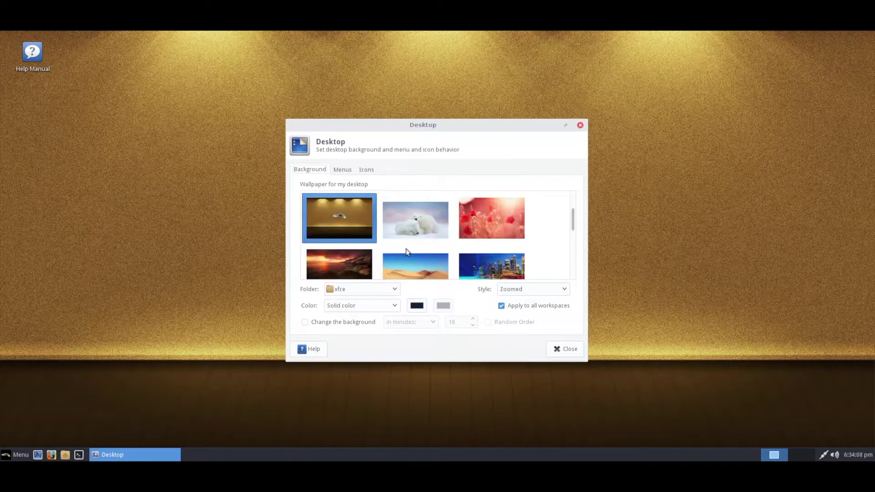
pyautogui.scroll(10, 407, 252)
pyautogui.scroll(-2, 407, 252)
pyautogui.scroll(2, 407, 251)
pyautogui.click(345, 258)
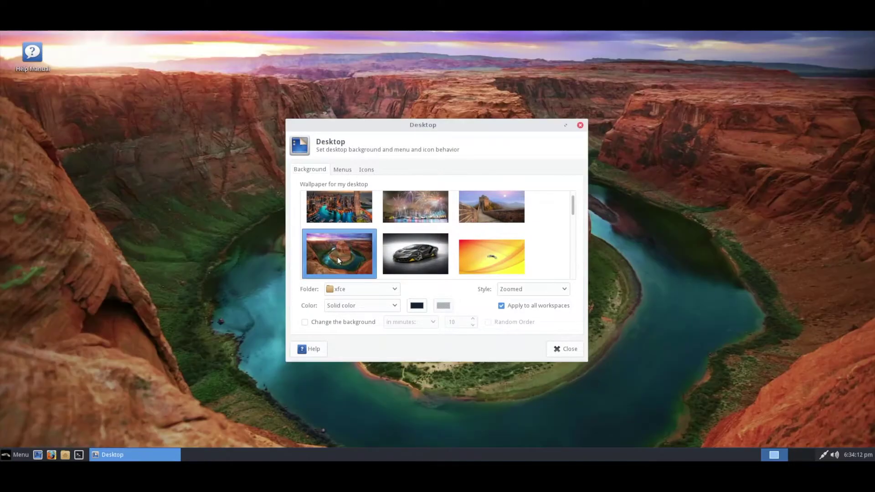
# Move the Desktop settings window aside and try the black sports car and feather wallpapers.
pyautogui.moveTo(377, 132); pyautogui.dragTo(504, 131)
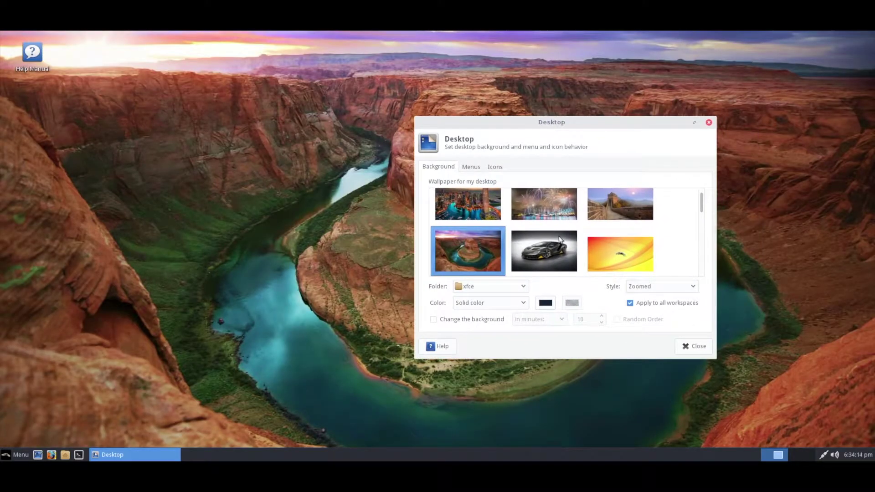
pyautogui.scroll(-1, 560, 239)
pyautogui.click(553, 208)
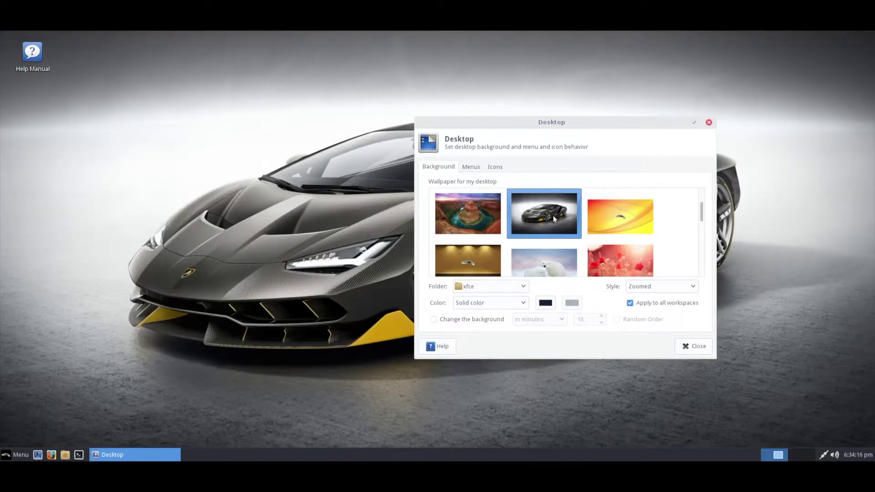
pyautogui.scroll(-1, 553, 215)
pyautogui.click(466, 212)
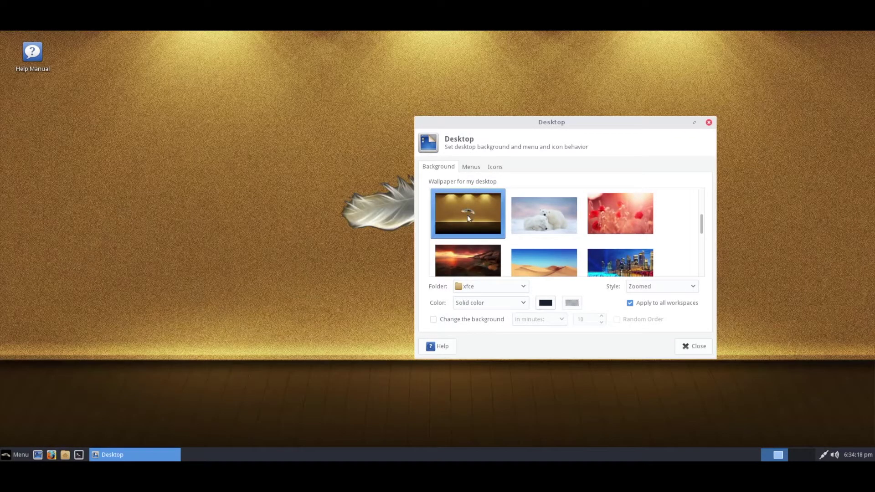
# Try the red sunset seashore wallpaper and browse other images further down the wallpaper list.
pyautogui.click(465, 247)
pyautogui.scroll(-2, 465, 248)
pyautogui.scroll(-3, 466, 249)
pyautogui.scroll(10, 465, 241)
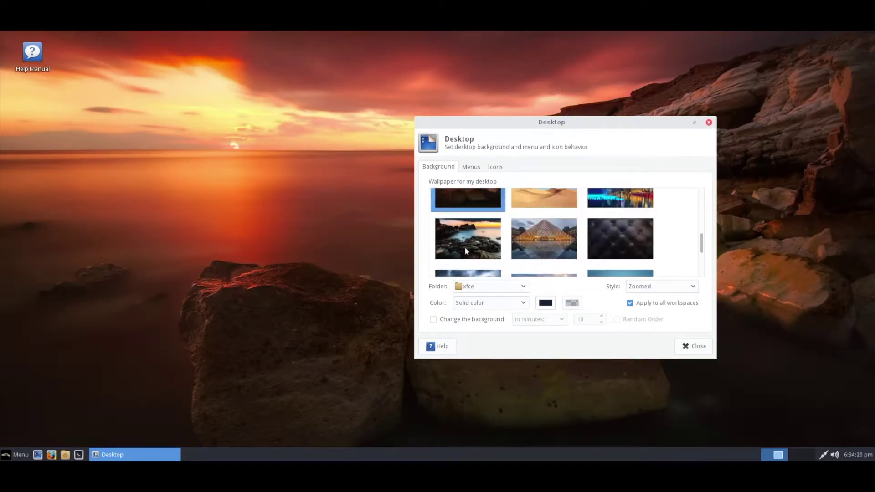
pyautogui.scroll(-1, 462, 241)
pyautogui.click(461, 242)
pyautogui.click(456, 189)
# Apply the waterfront city skyline at dusk as the wallpaper and close the desktop settings.
pyautogui.scroll(-2, 497, 226)
pyautogui.scroll(3, 525, 216)
pyautogui.click(525, 216)
pyautogui.click(630, 207)
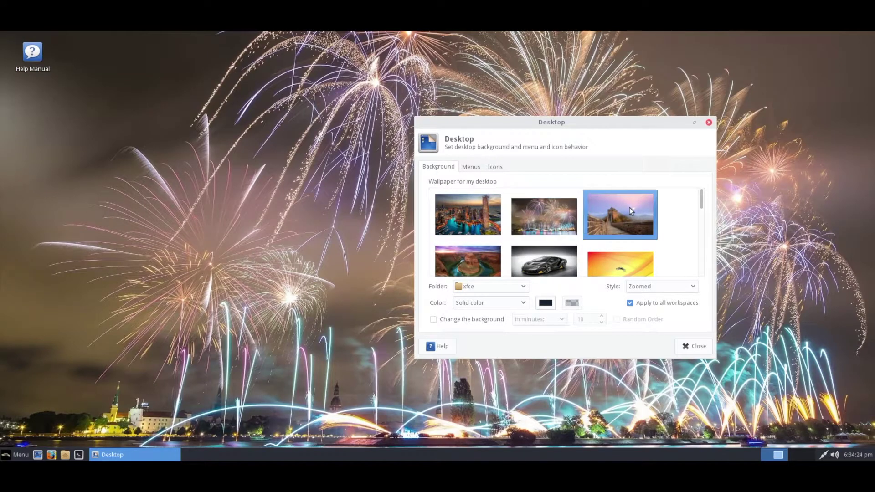
pyautogui.click(460, 205)
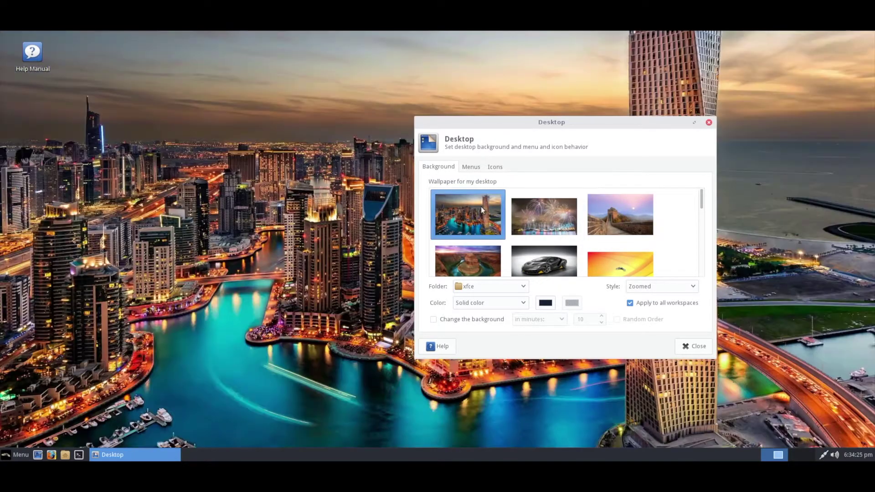
pyautogui.click(709, 123)
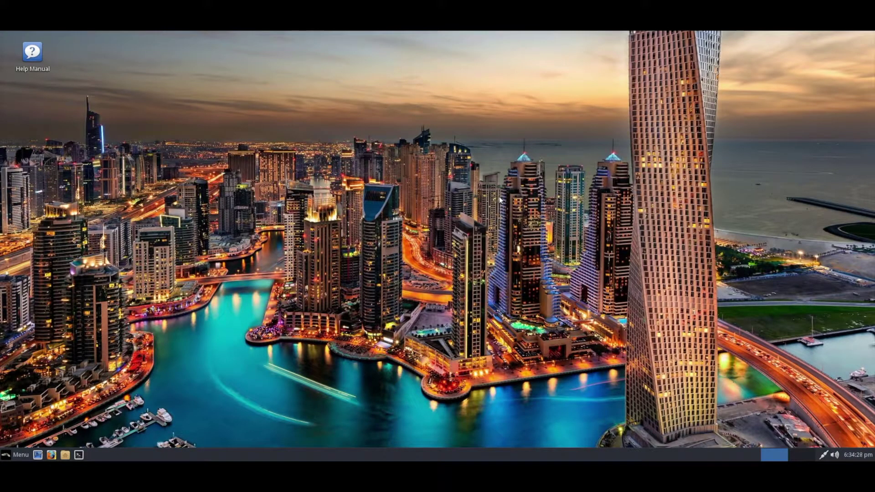
# Open the home folder in the file manager and glance over all programs in the application menu.
pyautogui.click(71, 454)
pyautogui.moveTo(172, 36); pyautogui.dragTo(313, 128)
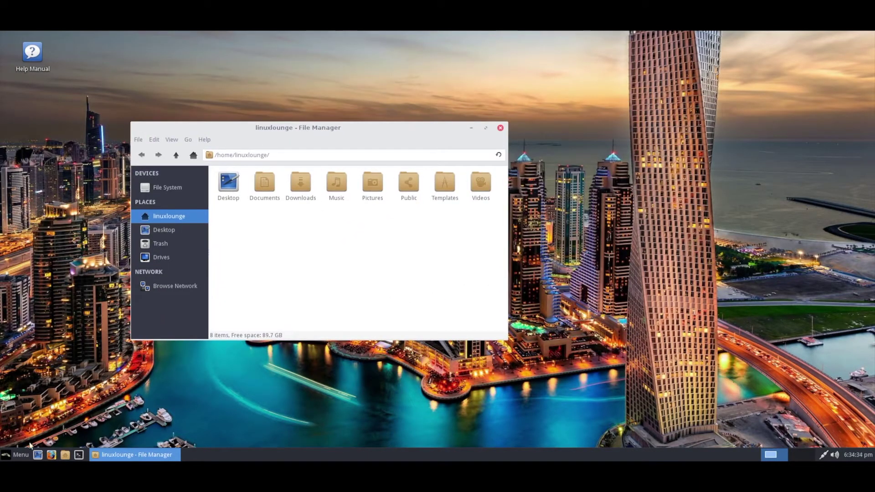
pyautogui.click(21, 454)
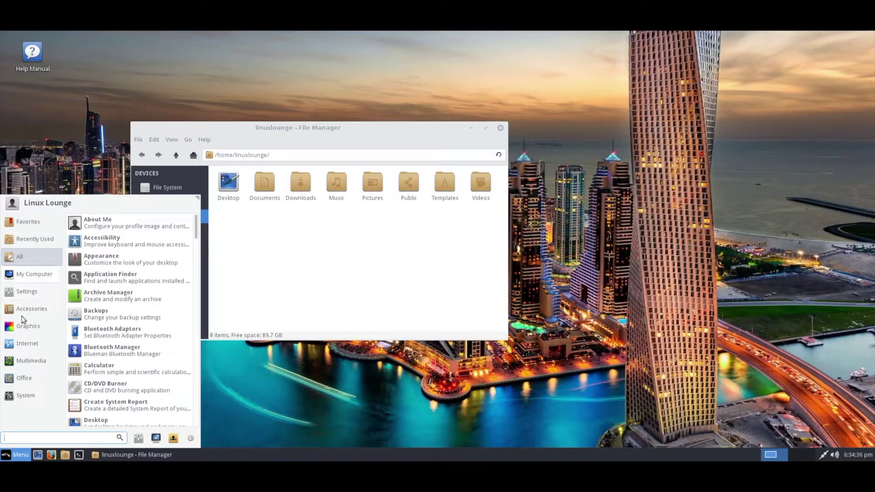
pyautogui.click(21, 454)
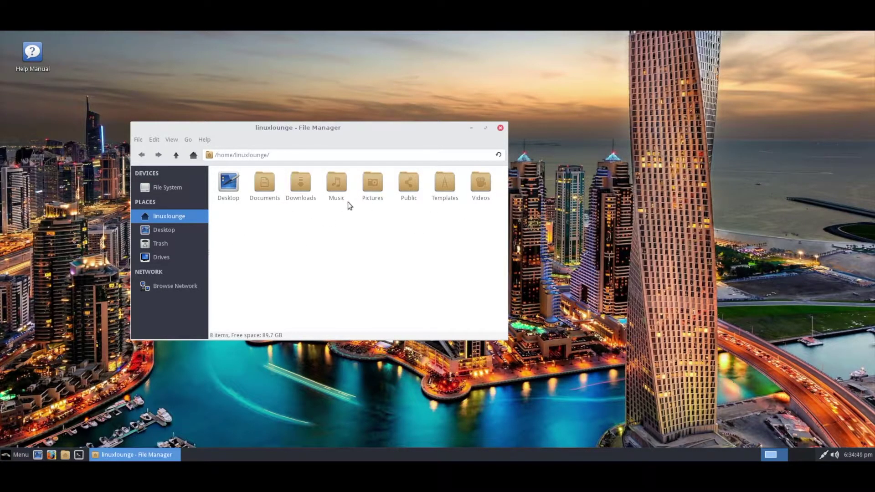
# Show and hide the application menu repeatedly, and close the file manager window.
pyautogui.click(23, 455)
pyautogui.click(23, 455)
pyautogui.click(17, 453)
pyautogui.click(16, 452)
pyautogui.click(15, 452)
pyautogui.click(14, 453)
pyautogui.moveTo(399, 136); pyautogui.dragTo(500, 131)
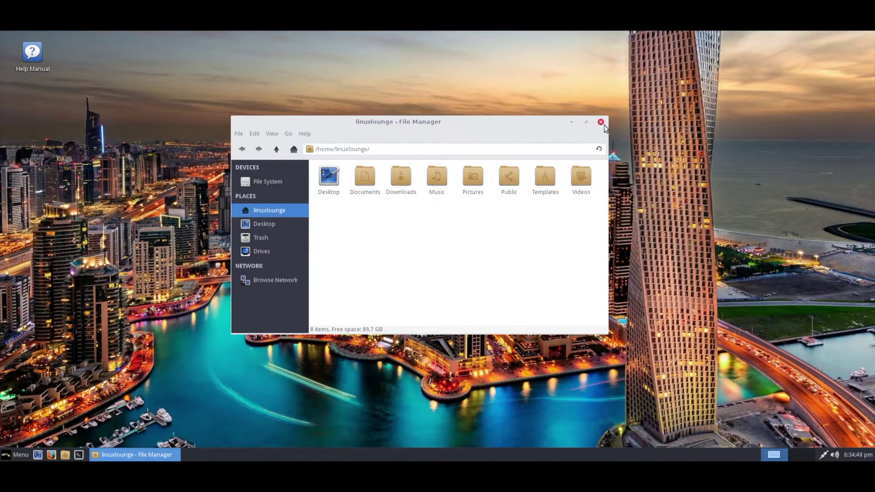
pyautogui.click(600, 121)
# Look through the Favorites, All and My Computer categories of the application menu.
pyautogui.click(12, 454)
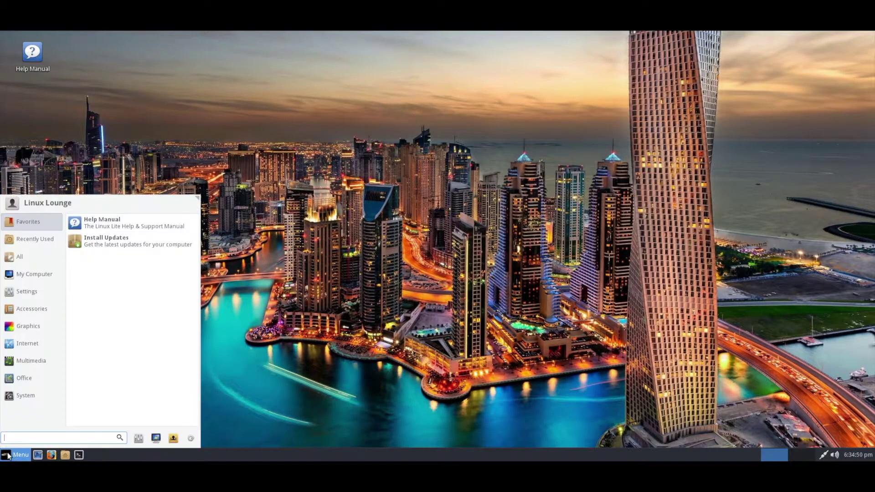
pyautogui.click(19, 227)
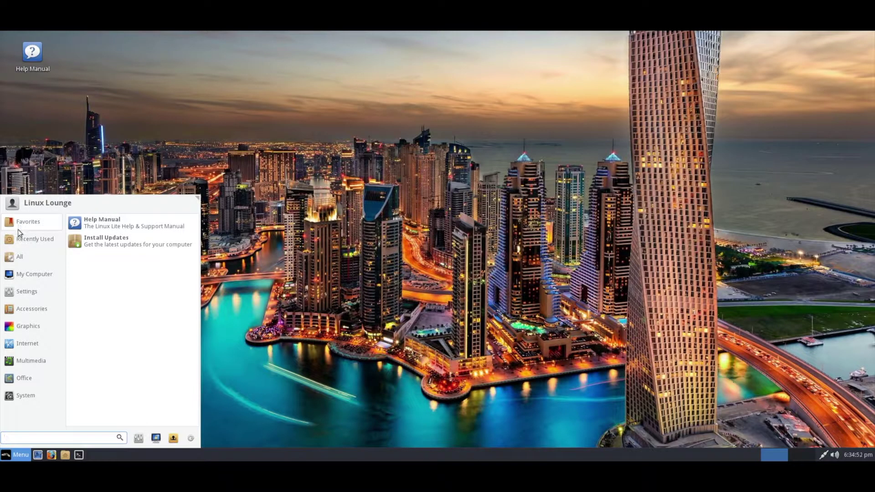
pyautogui.moveTo(18, 256)
pyautogui.scroll(-5, 100, 257)
pyautogui.scroll(-3, 100, 257)
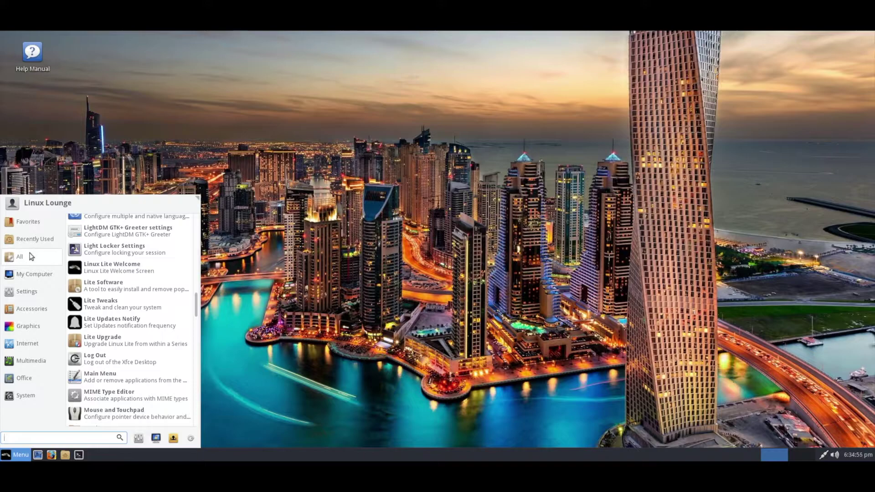
pyautogui.moveTo(31, 277)
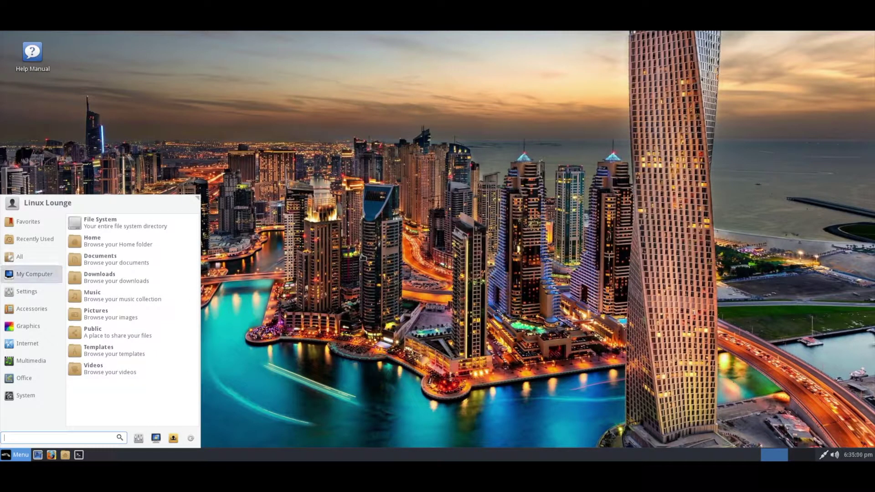
pyautogui.click(412, 260)
# Examine the Settings, Accessories and Graphics categories of the application menu.
pyautogui.click(8, 452)
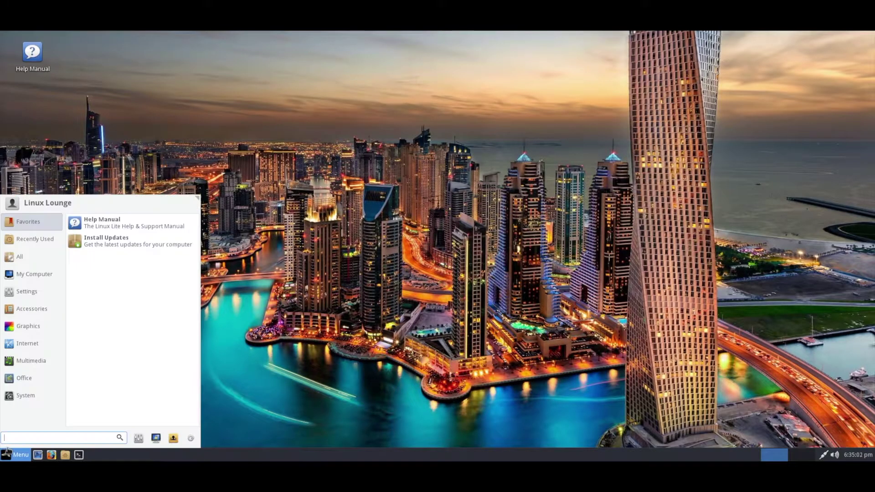
pyautogui.moveTo(18, 292)
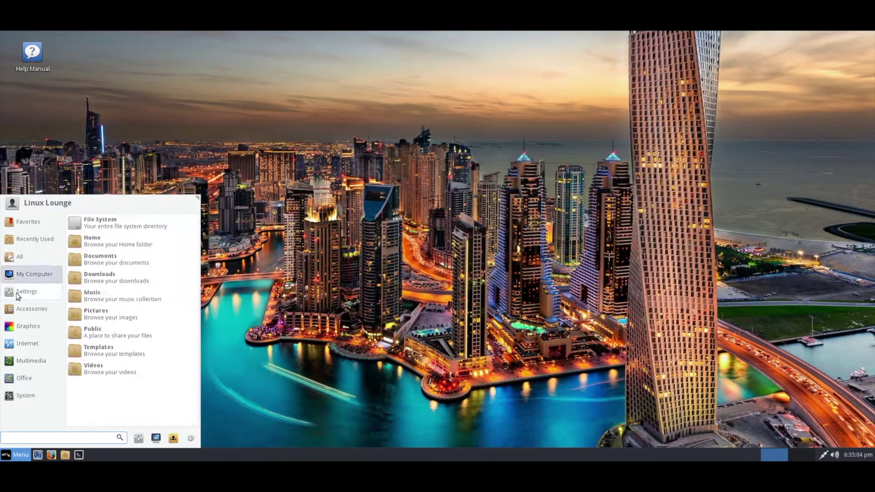
pyautogui.moveTo(18, 307)
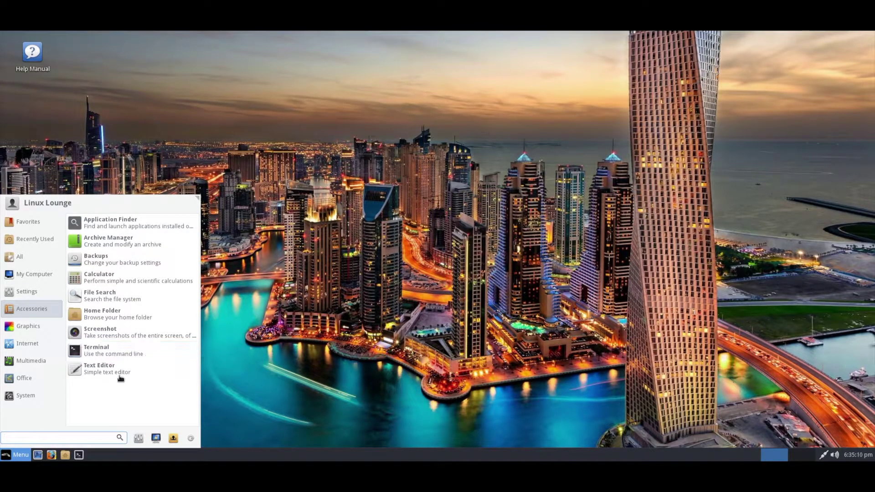
pyautogui.moveTo(18, 332)
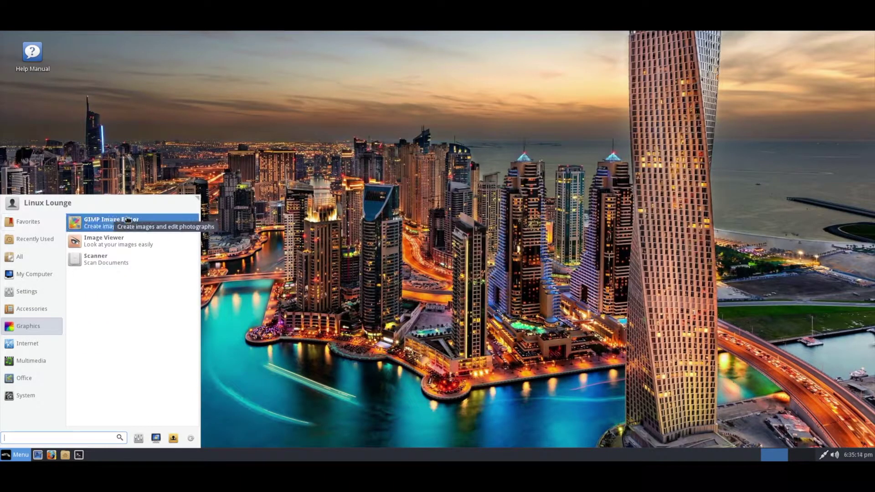
# Launch Image Viewer, view its About information and close the program.
pyautogui.click(109, 241)
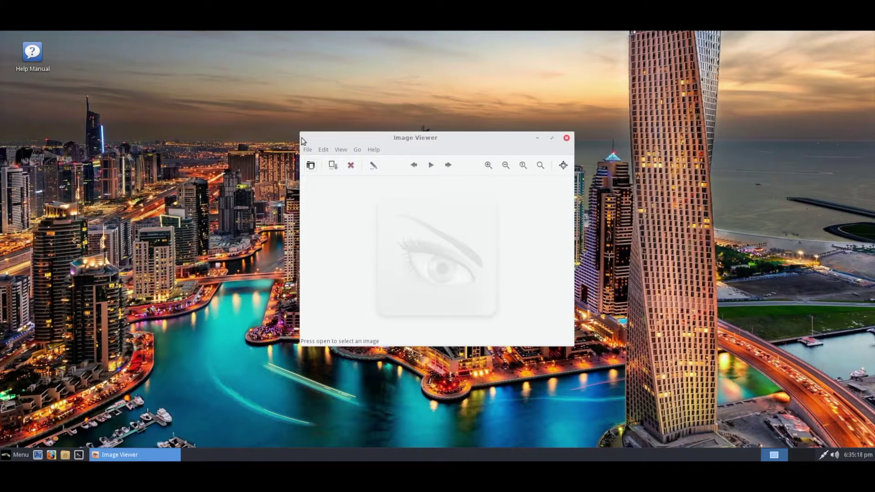
pyautogui.click(307, 150)
pyautogui.moveTo(357, 151)
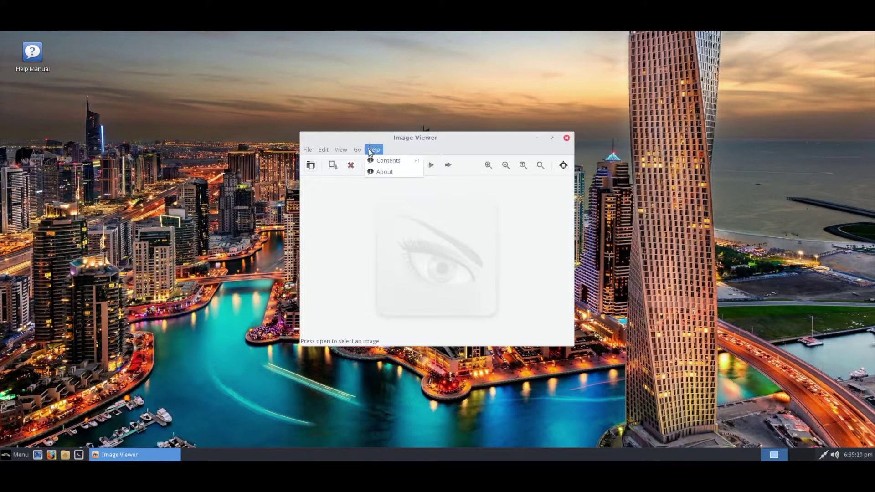
pyautogui.click(371, 170)
pyautogui.moveTo(396, 234); pyautogui.dragTo(497, 226)
pyautogui.click(430, 231)
pyautogui.doubleClick(398, 232)
pyautogui.click(445, 233)
pyautogui.click(497, 283)
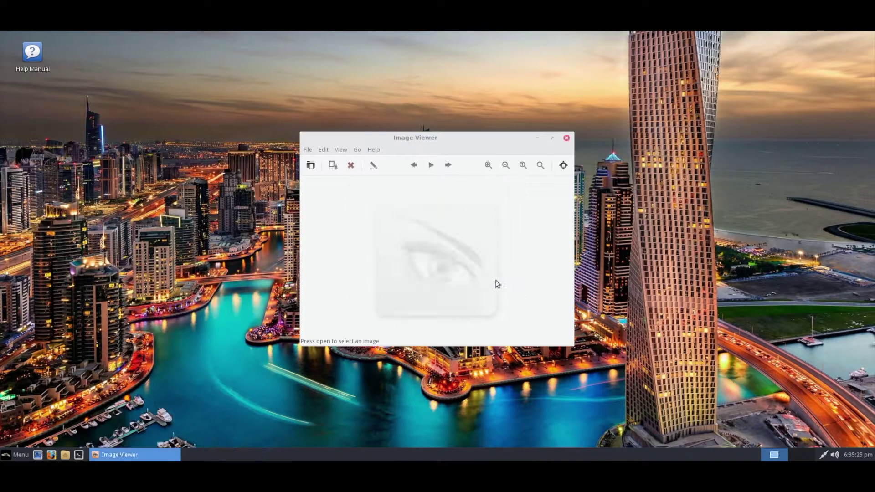
pyautogui.click(566, 138)
# Review the Internet programs in the application menu and launch the online Support entry.
pyautogui.click(17, 455)
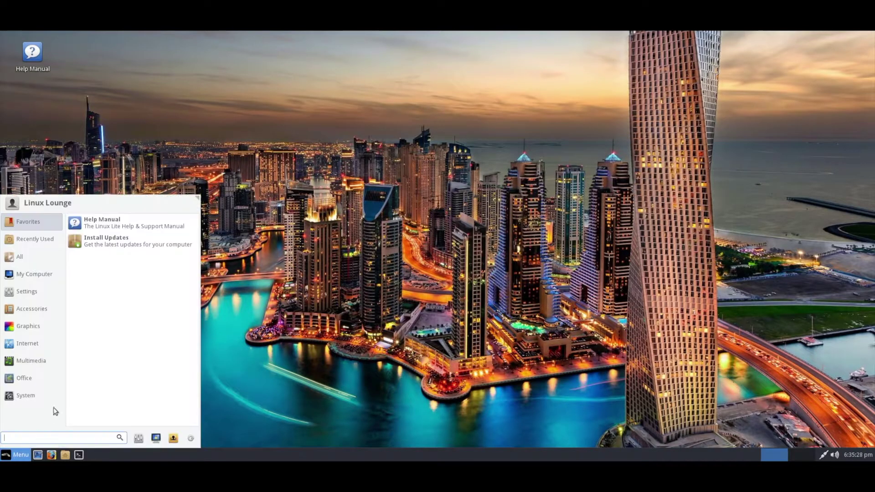
pyautogui.moveTo(46, 329)
pyautogui.moveTo(39, 344)
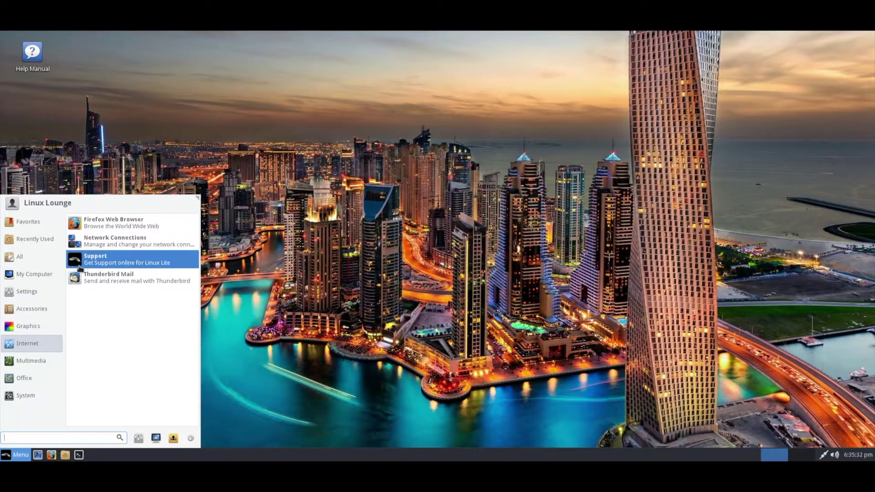
pyautogui.click(107, 268)
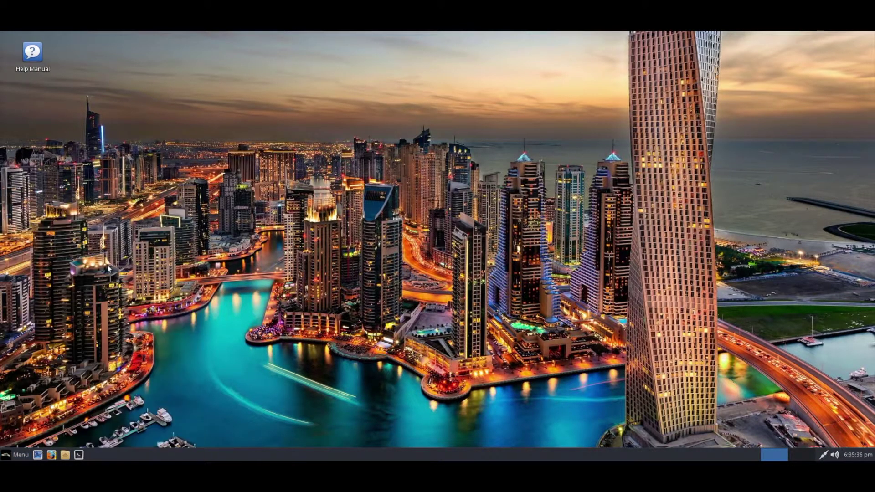
# View the Linux Lite support forums page in the browser and close the browser.
pyautogui.click(19, 455)
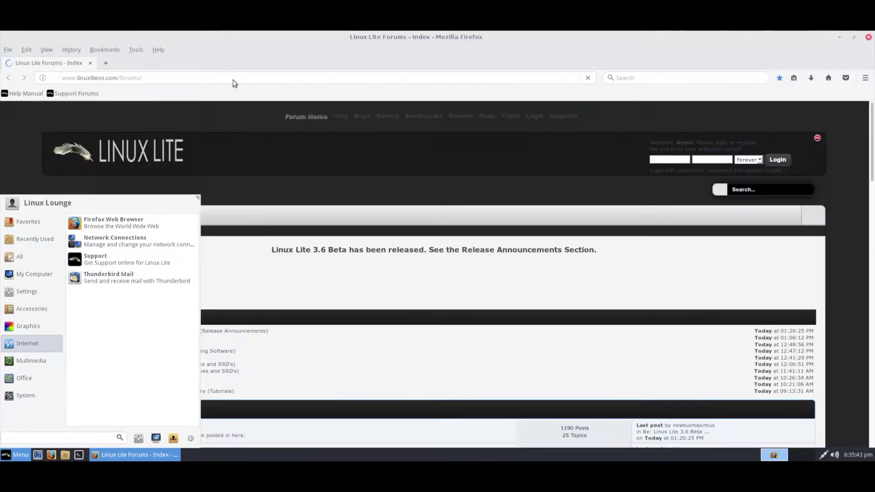
pyautogui.click(243, 54)
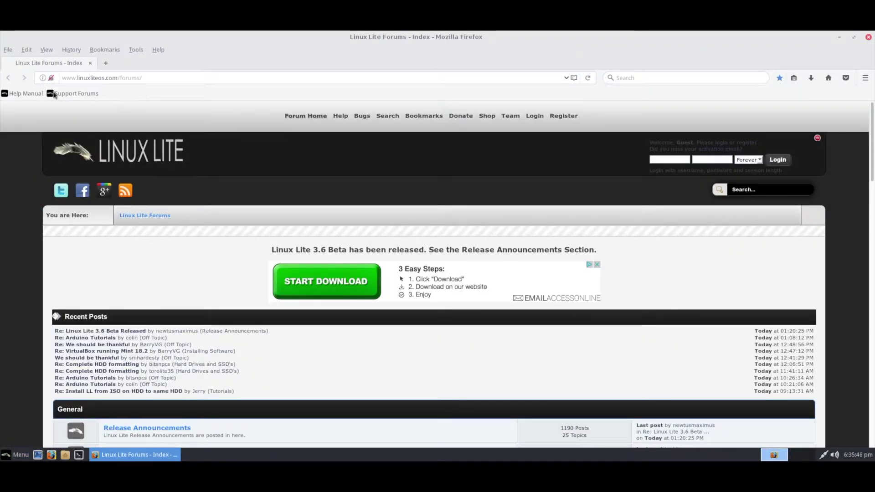
pyautogui.click(869, 37)
# Launch CD/DVD Burner from the Multimedia programs, view its About information and close the program.
pyautogui.click(16, 454)
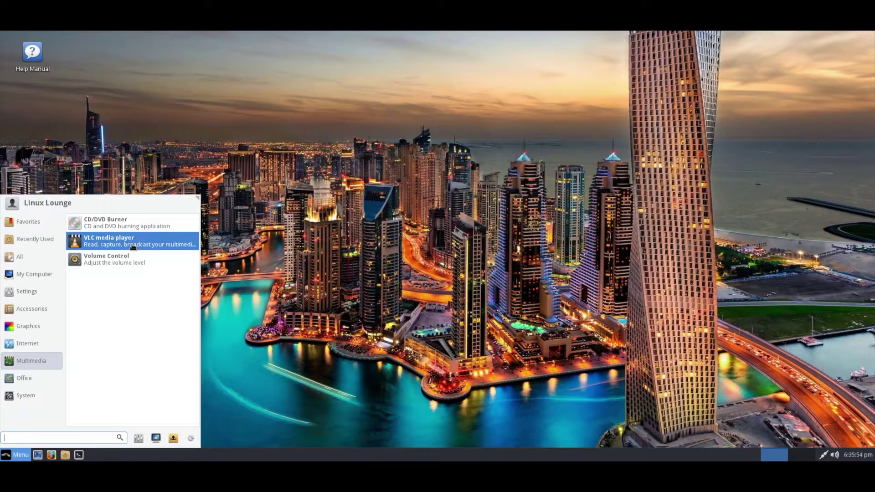
pyautogui.click(167, 228)
pyautogui.click(504, 278)
pyautogui.click(6, 48)
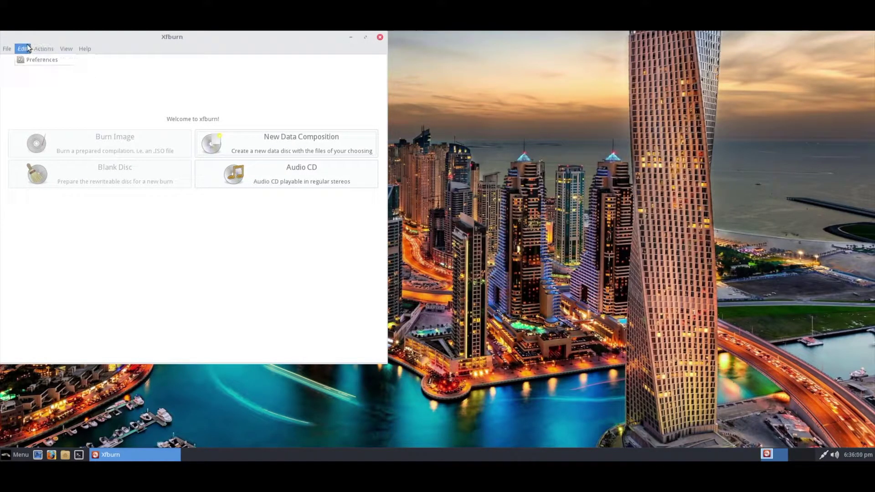
pyautogui.click(88, 58)
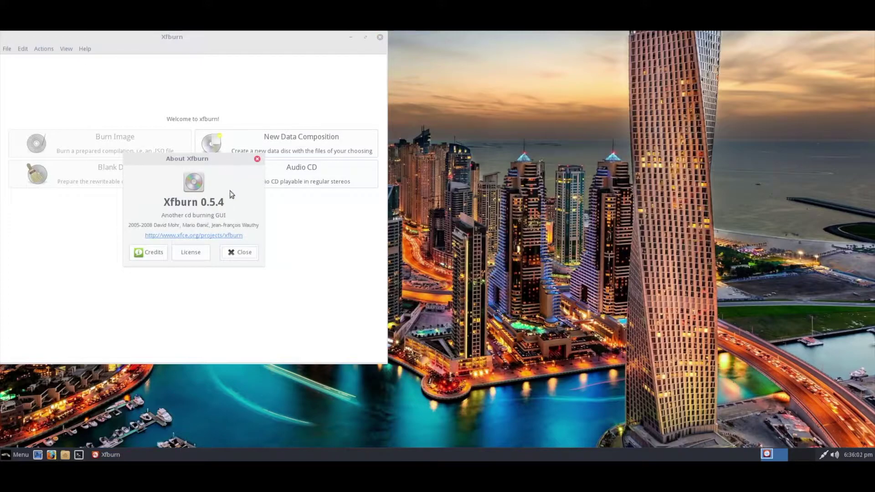
pyautogui.click(242, 252)
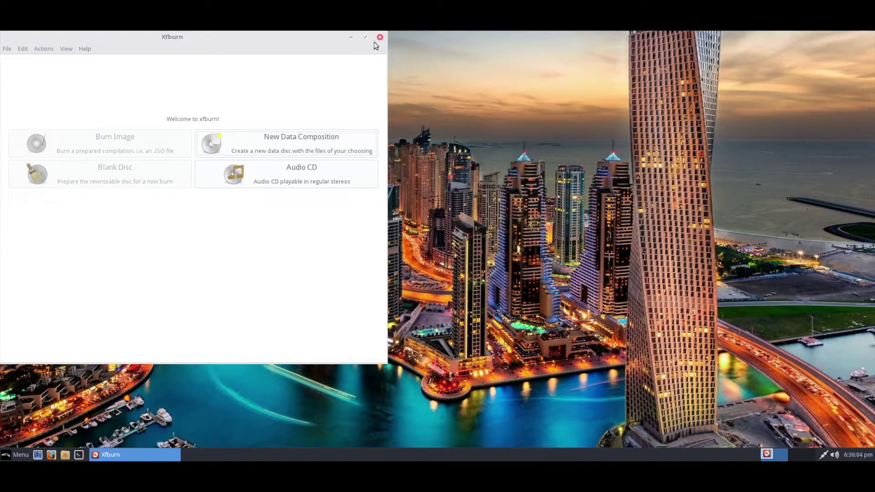
pyautogui.click(379, 37)
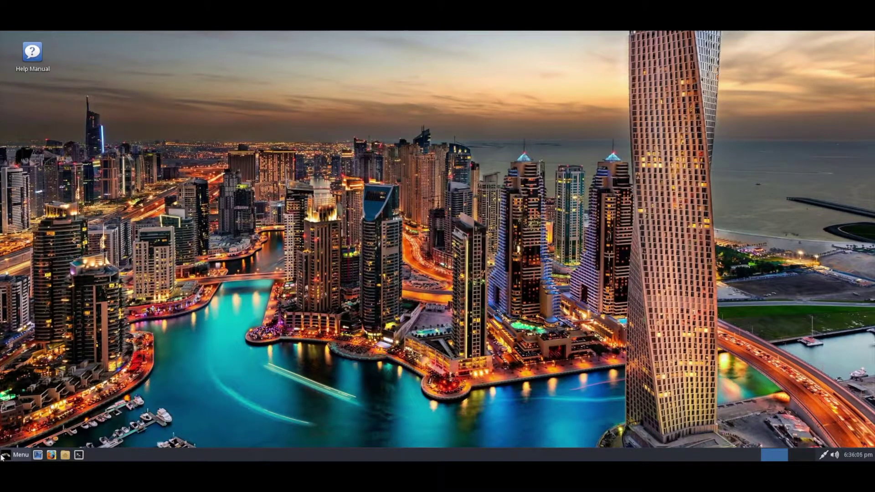
# Look through the Internet, Multimedia, Office and System categories of the application menu.
pyautogui.click(16, 455)
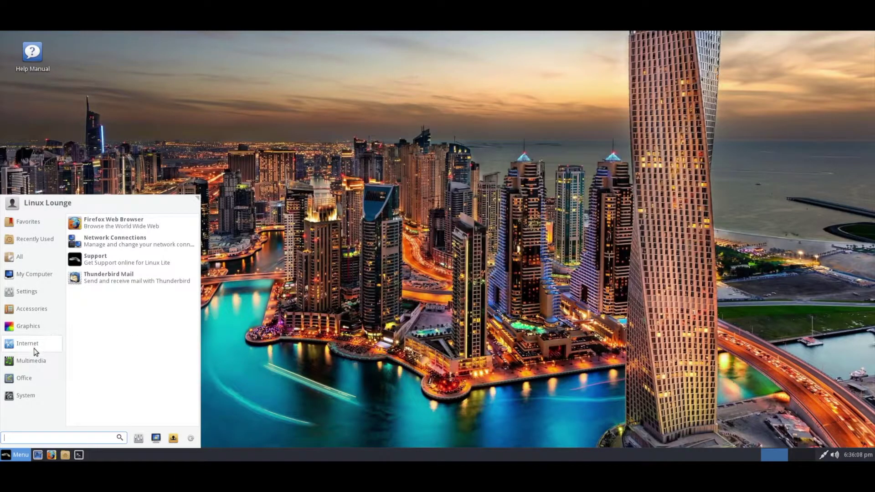
pyautogui.moveTo(26, 380)
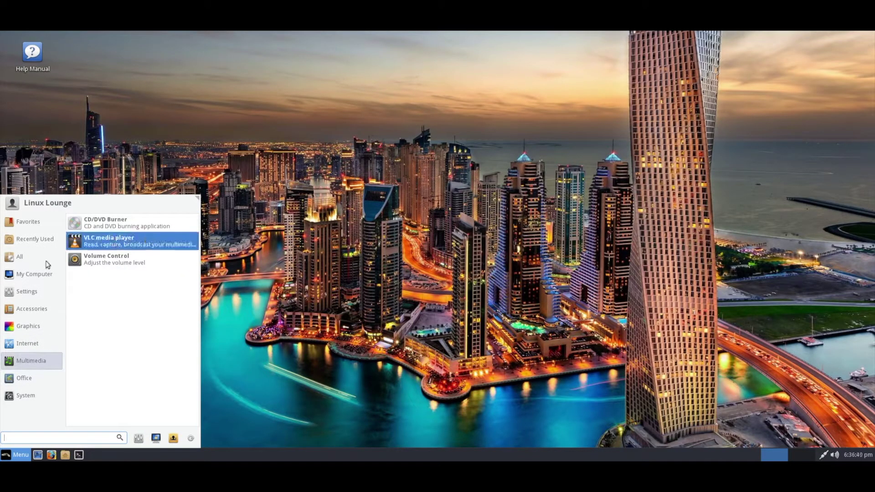
pyautogui.moveTo(44, 375)
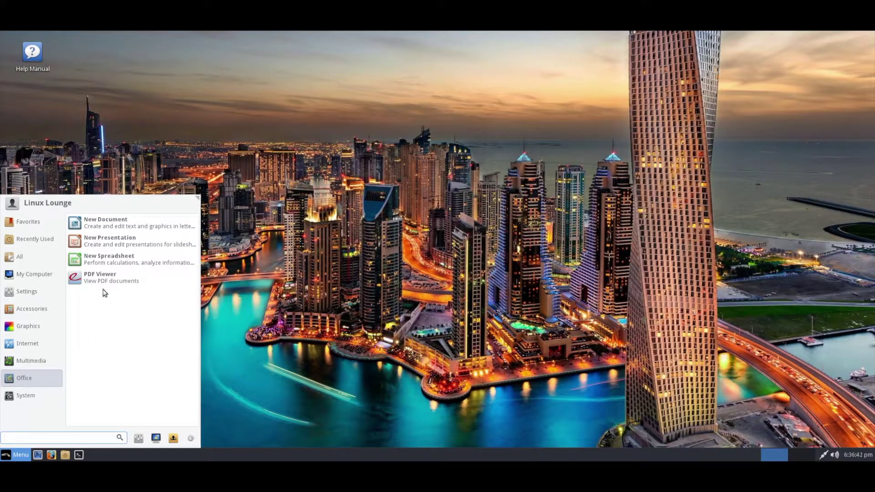
pyautogui.moveTo(32, 395)
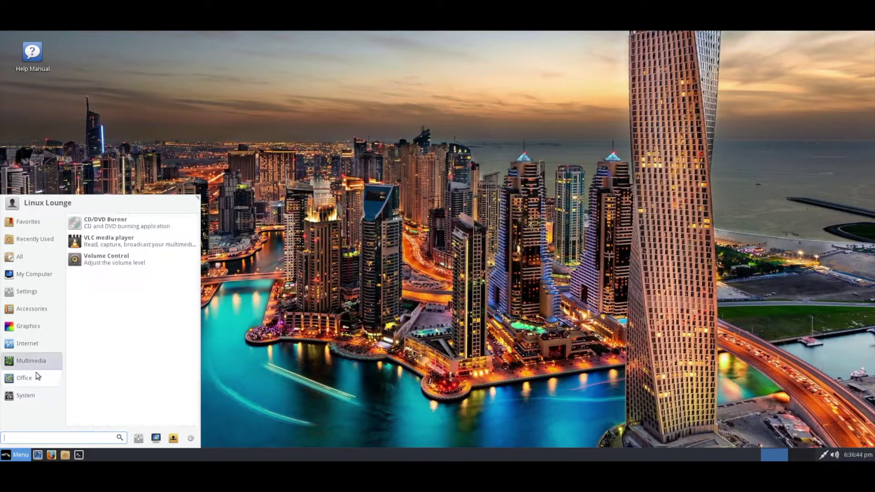
pyautogui.moveTo(46, 344)
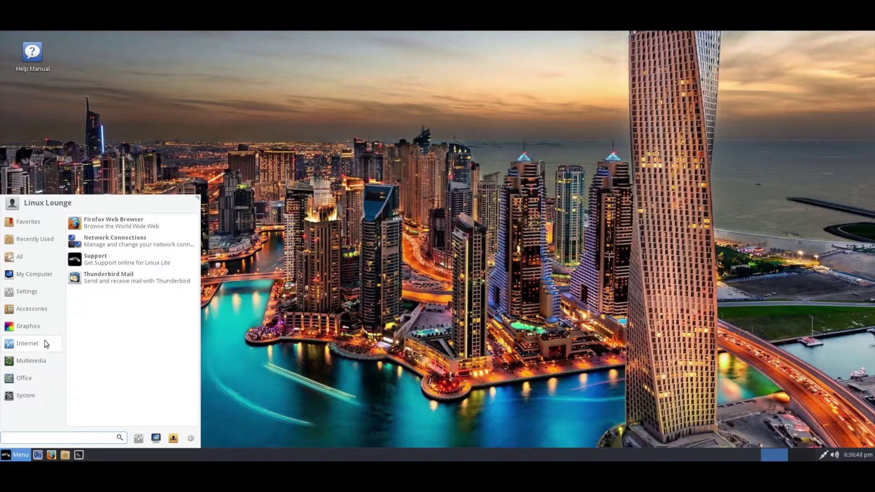
pyautogui.moveTo(42, 327)
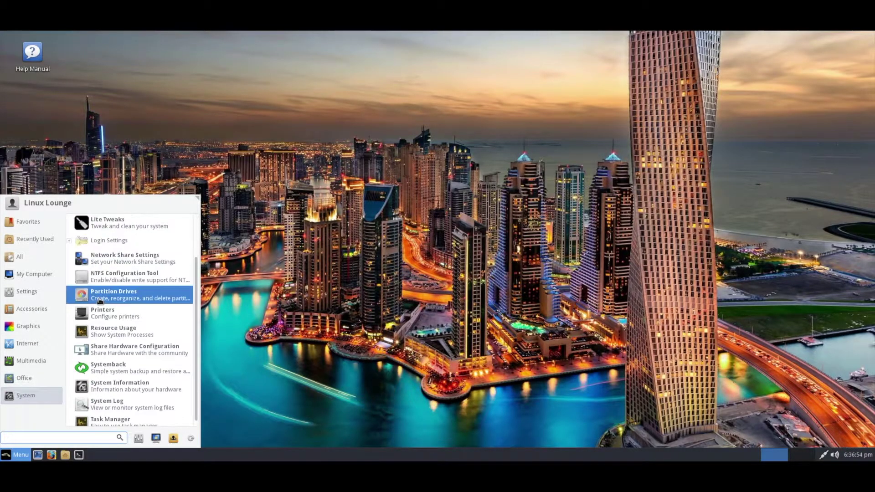
pyautogui.scroll(-2, 99, 303)
pyautogui.scroll(2, 99, 303)
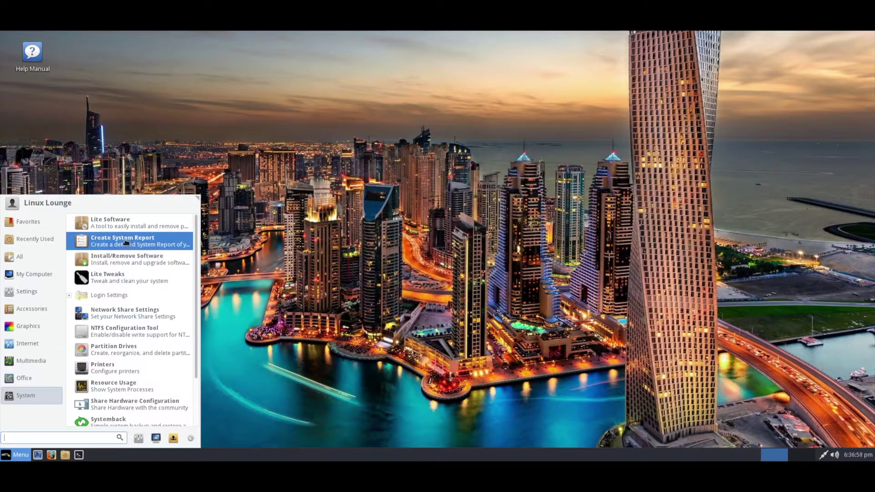
# Launch Lite Software from the System programs and authorize it with the administrator password.
pyautogui.click(129, 226)
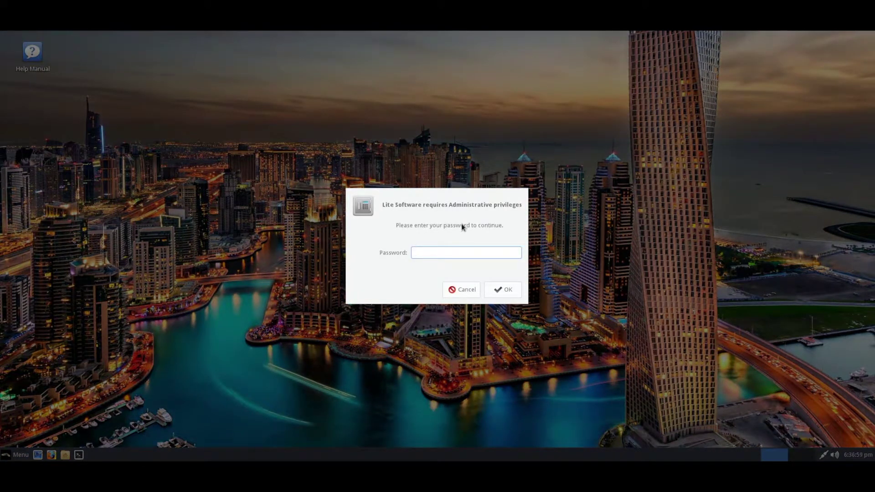
pyautogui.press('capslock')
pyautogui.press('capslock')
pyautogui.write('*********')
pyautogui.press('Return')
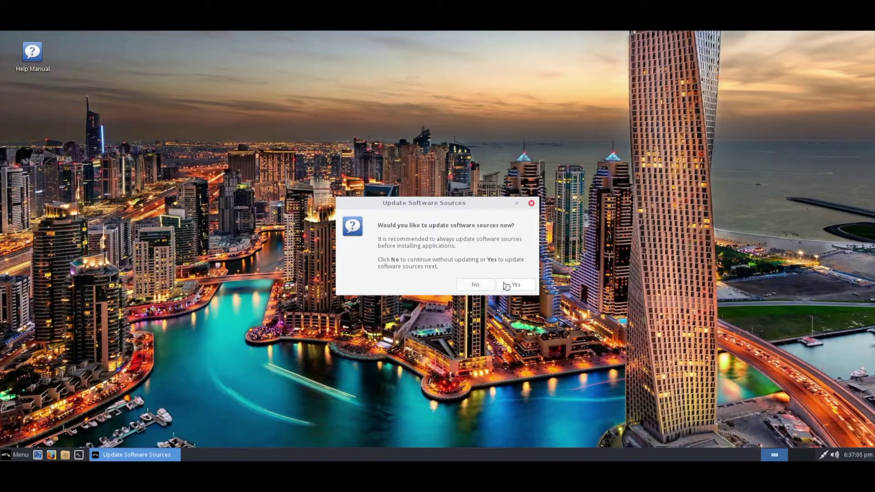
# Decline updating the software sources and choose the Install Software task in Lite Software.
pyautogui.moveTo(411, 226); pyautogui.dragTo(494, 227)
pyautogui.click(475, 285)
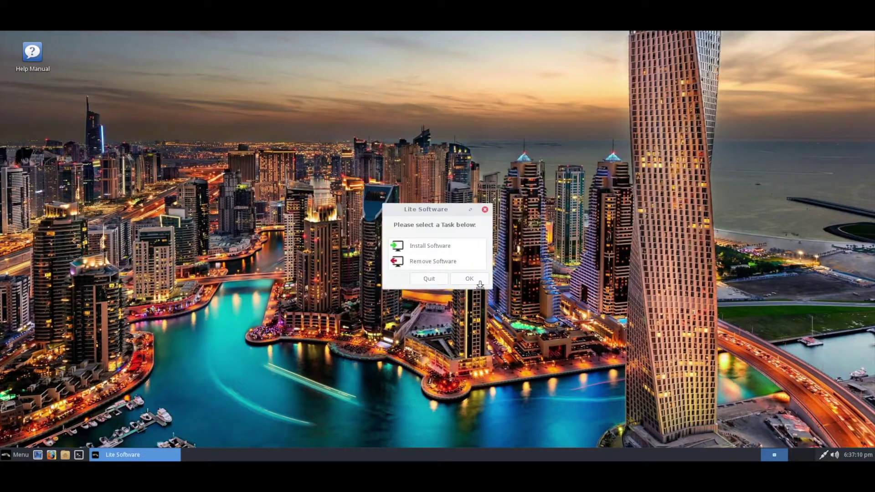
pyautogui.click(426, 250)
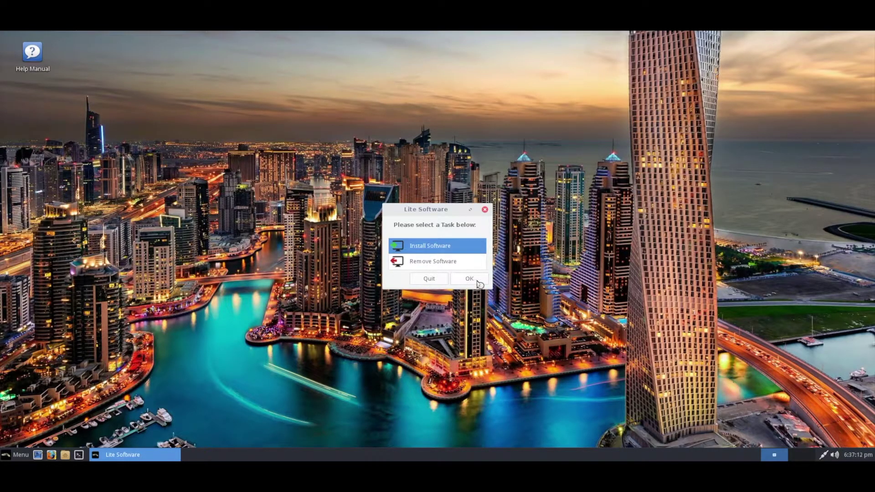
pyautogui.click(470, 280)
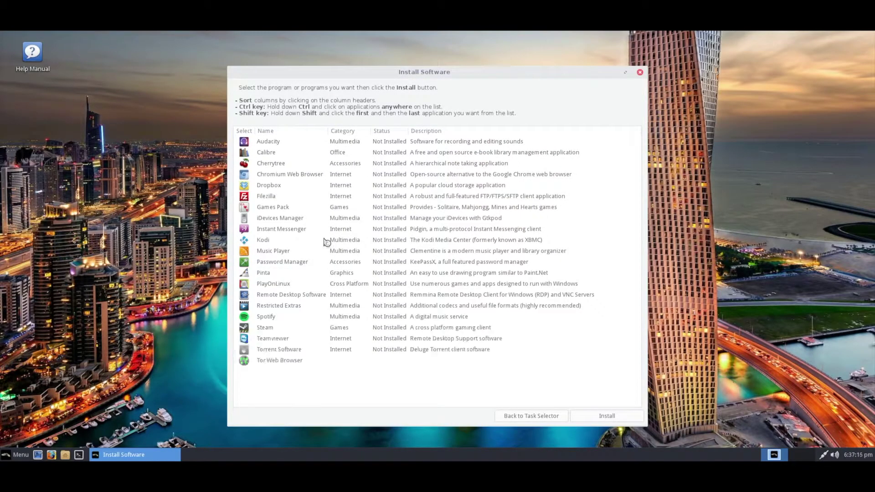
# Browse the full list of programs offered for installation.
pyautogui.scroll(-1, 288, 244)
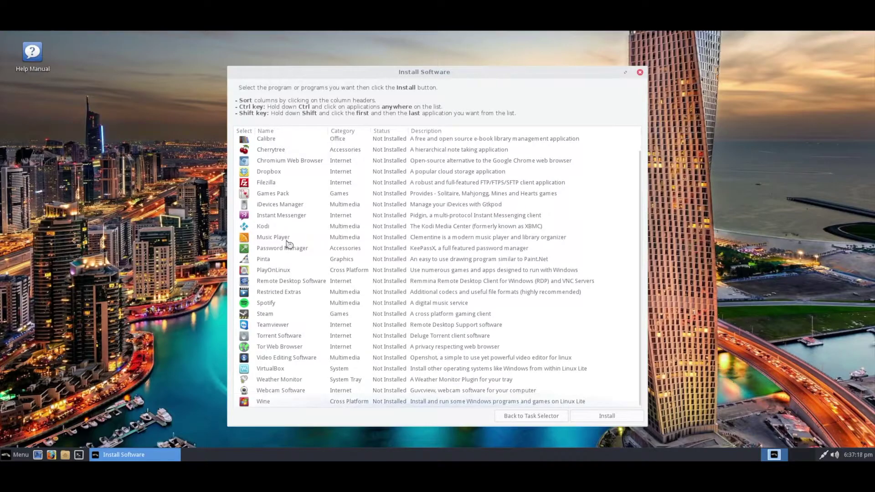
pyautogui.scroll(1, 288, 244)
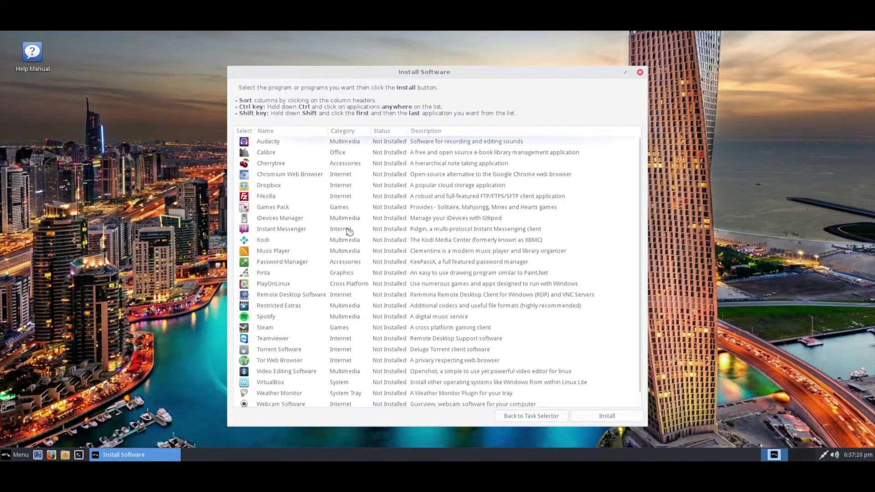
pyautogui.scroll(-1, 518, 179)
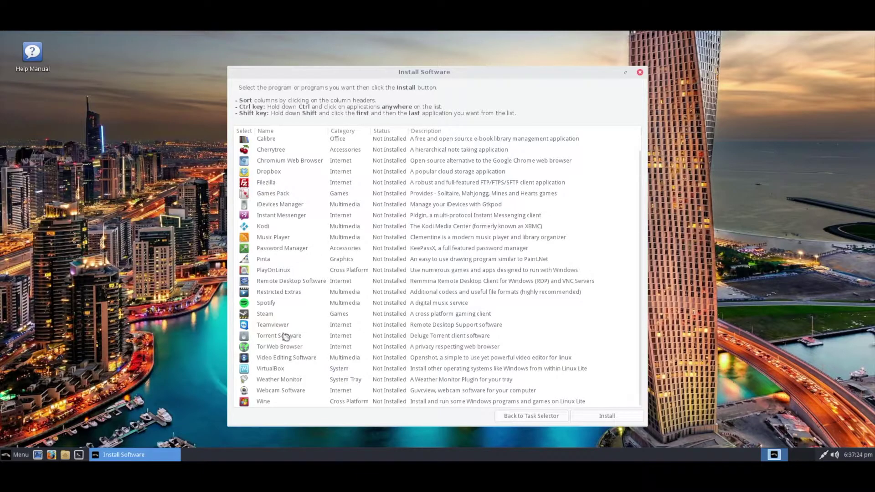
# Check the Lite Software entry in the System category of the application menu and dismiss the menu.
pyautogui.click(15, 452)
pyautogui.click(26, 394)
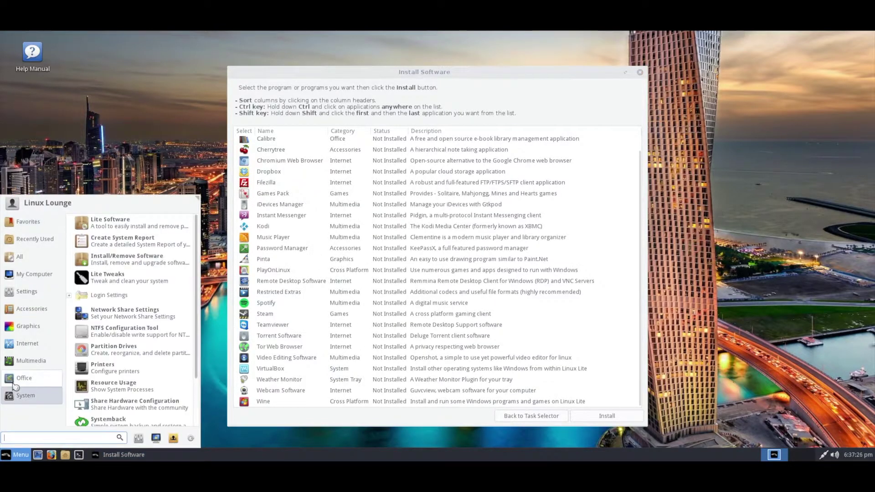
pyautogui.click(314, 72)
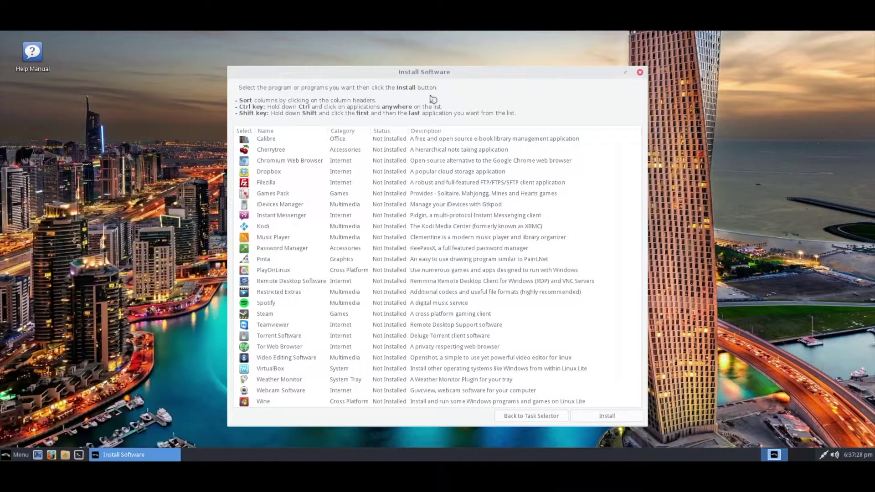
# Reposition the Install Software window and examine the Steam and Spotify entries in its program list.
pyautogui.moveTo(307, 73); pyautogui.dragTo(260, 60)
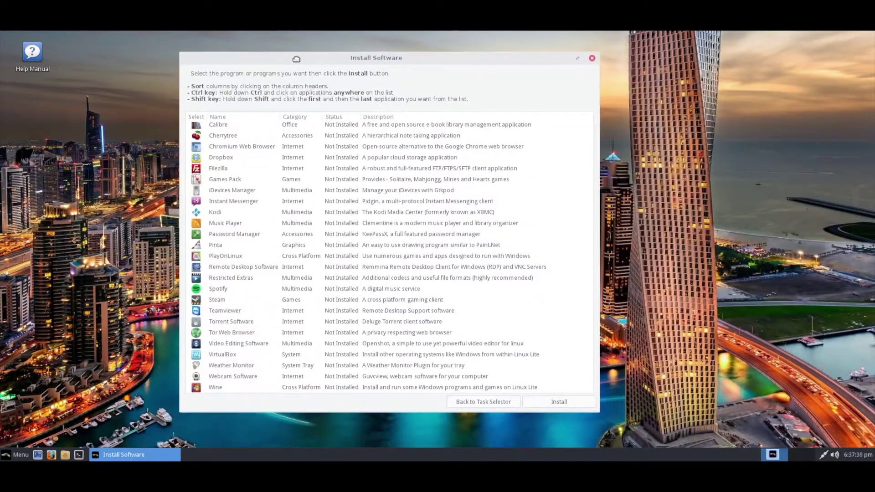
pyautogui.scroll(1, 280, 333)
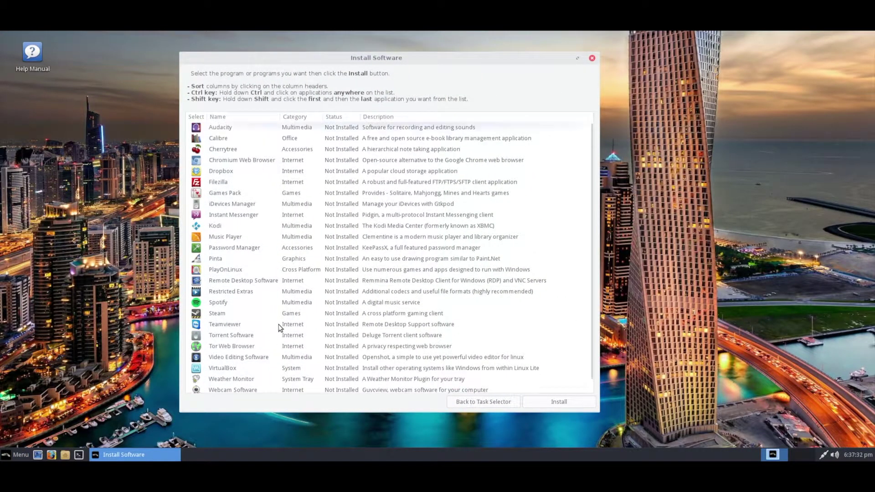
pyautogui.scroll(-1, 280, 328)
pyautogui.click(240, 299)
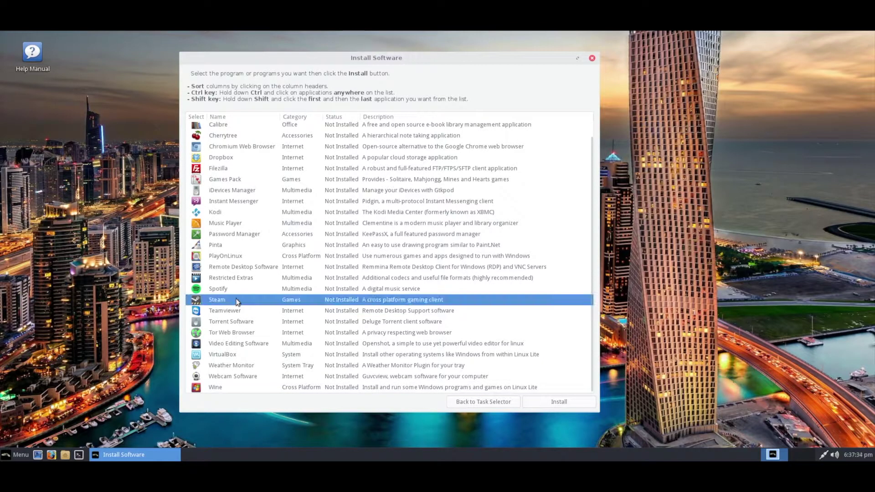
pyautogui.click(238, 287)
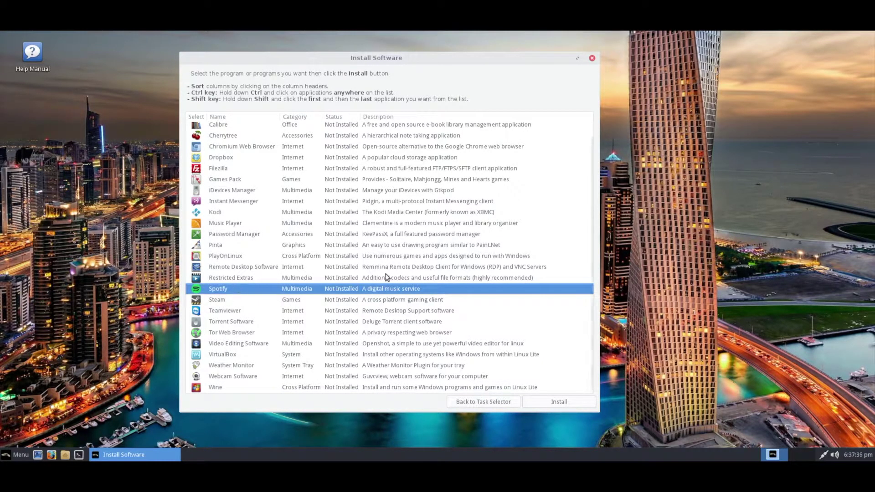
pyautogui.scroll(1, 343, 254)
pyautogui.scroll(-1, 342, 252)
pyautogui.press('Down')
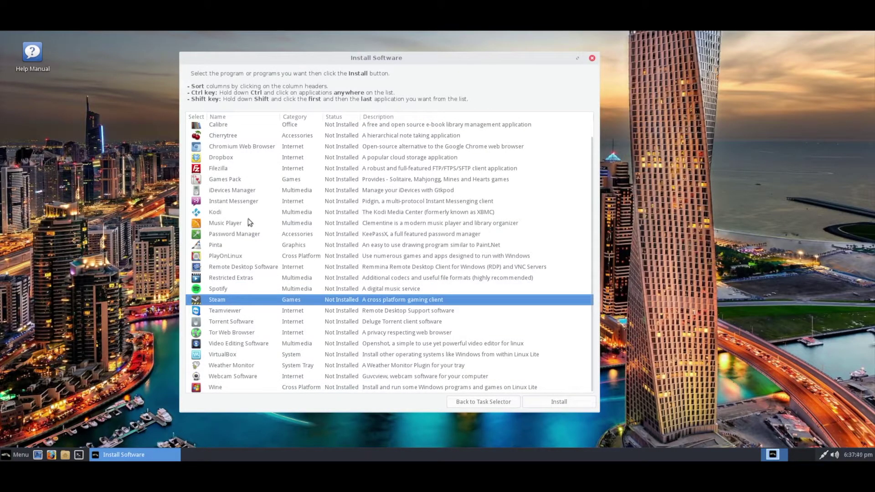
# Highlight the Music Player entry and look over the other installable programs.
pyautogui.click(231, 230)
pyautogui.click(231, 227)
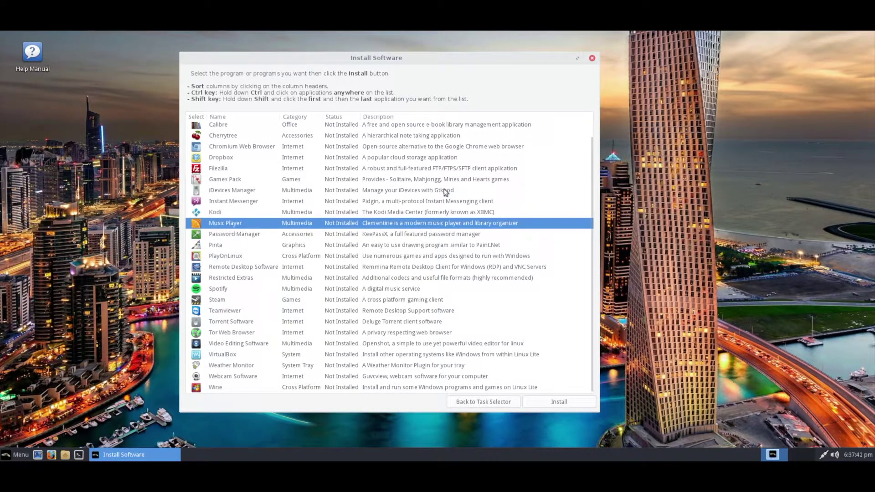
pyautogui.scroll(1, 274, 213)
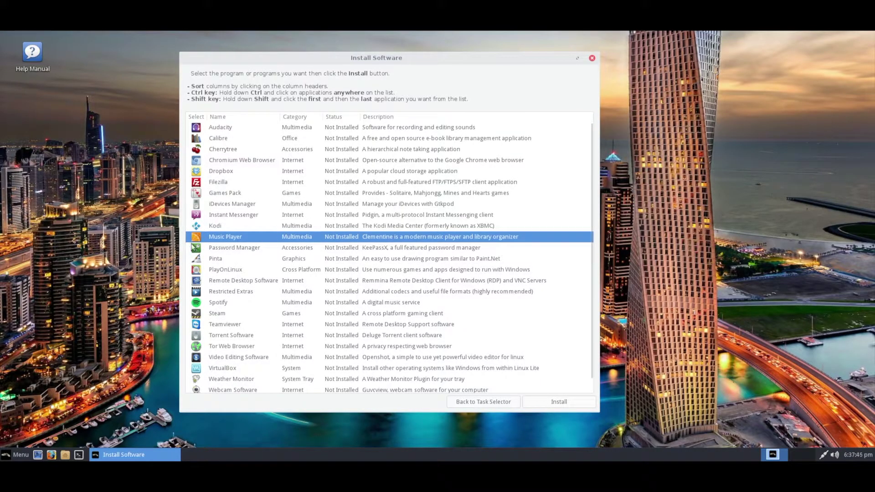
pyautogui.scroll(-1, 228, 219)
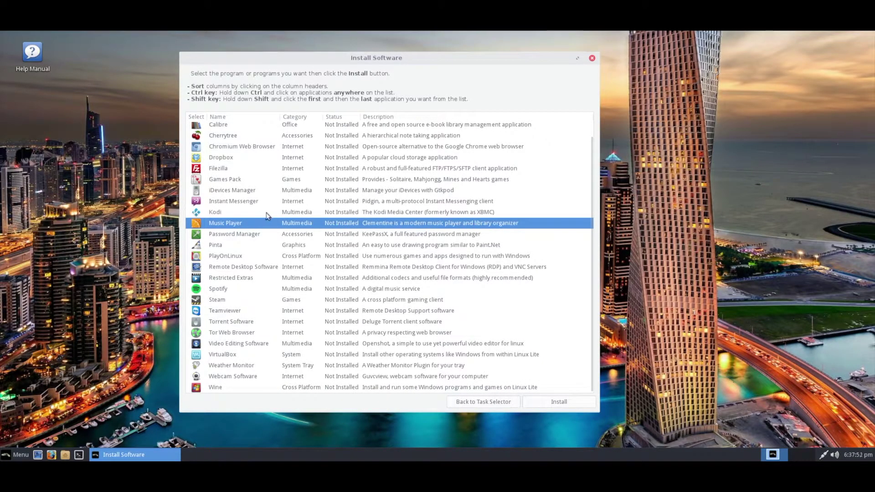
pyautogui.scroll(1, 406, 228)
pyautogui.scroll(-1, 407, 227)
# Examine the Video Editing Software, Webcam Software and Wine entries in the list of installable programs.
pyautogui.click(240, 344)
pyautogui.click(235, 337)
pyautogui.click(230, 345)
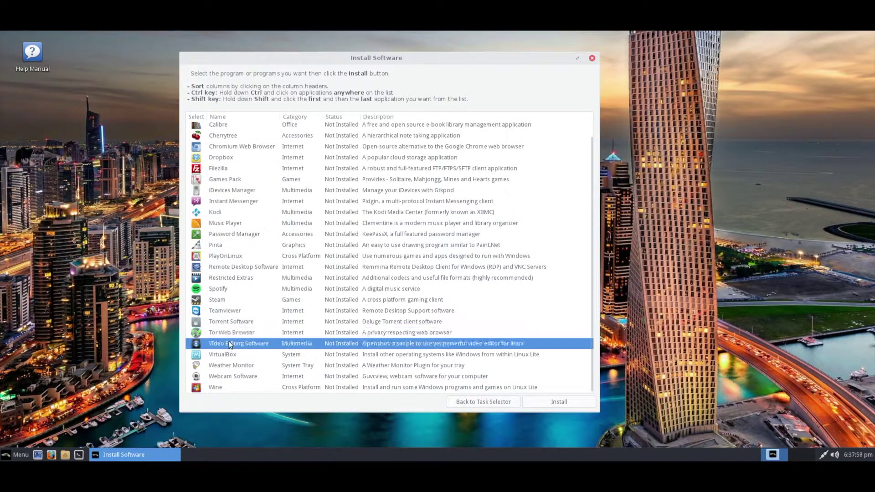
pyautogui.scroll(1, 236, 340)
pyautogui.scroll(-1, 230, 360)
pyautogui.click(227, 378)
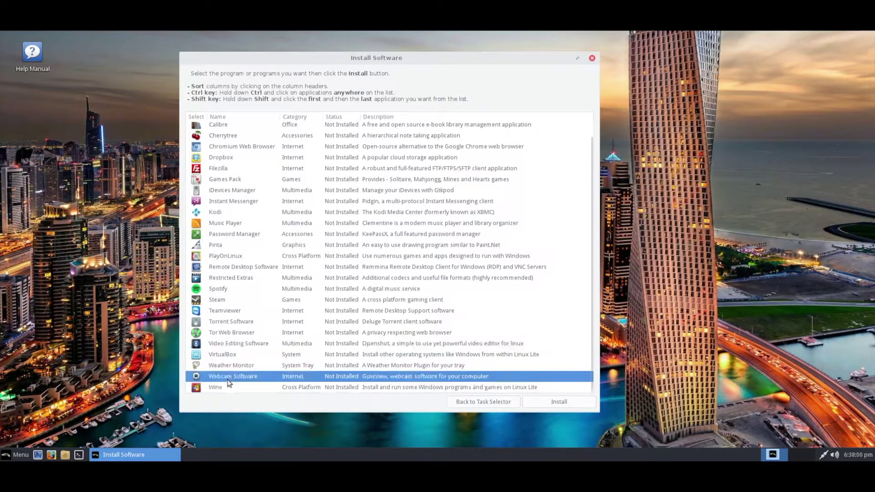
pyautogui.click(369, 387)
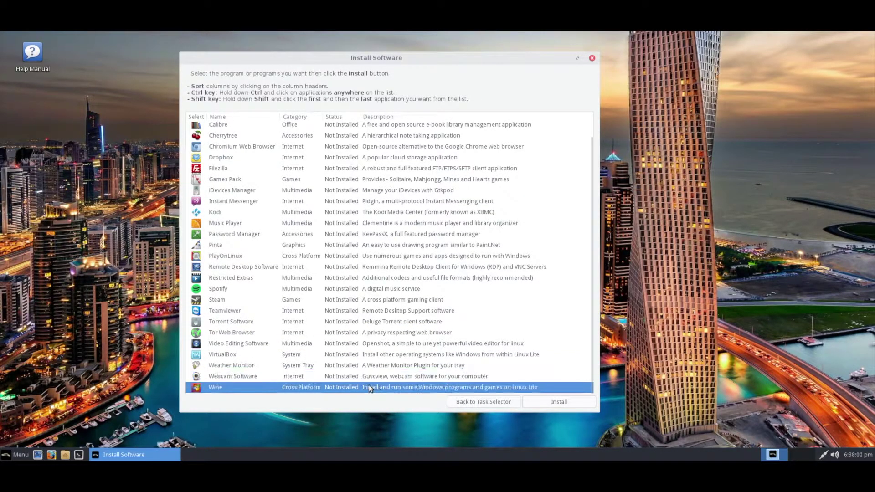
# Close the Install Software list and quit the Lite Software task selector.
pyautogui.scroll(1, 383, 350)
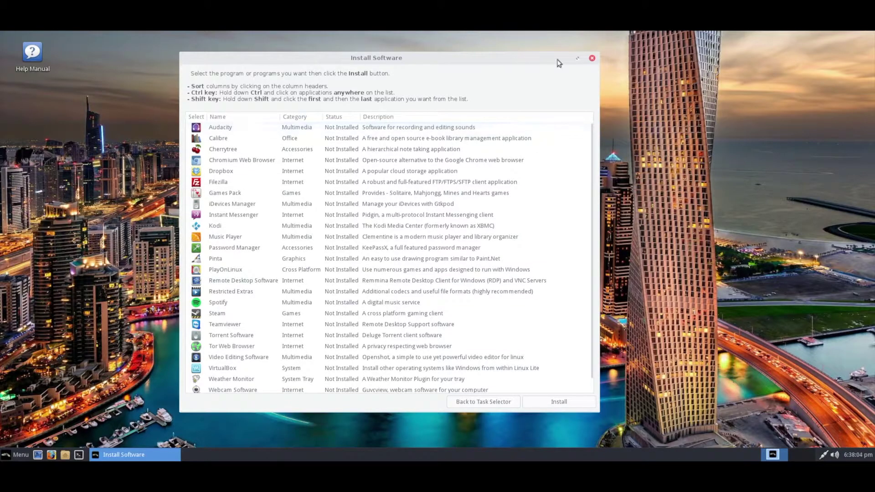
pyautogui.click(592, 58)
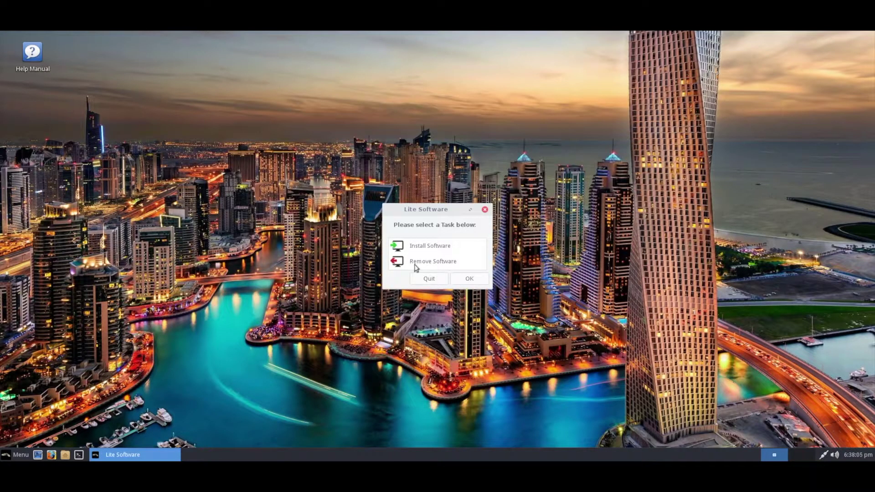
pyautogui.click(415, 266)
pyautogui.click(429, 278)
# Run Create System Report from the System category, start the report and authorise it with the administrator password.
pyautogui.click(20, 454)
pyautogui.click(40, 396)
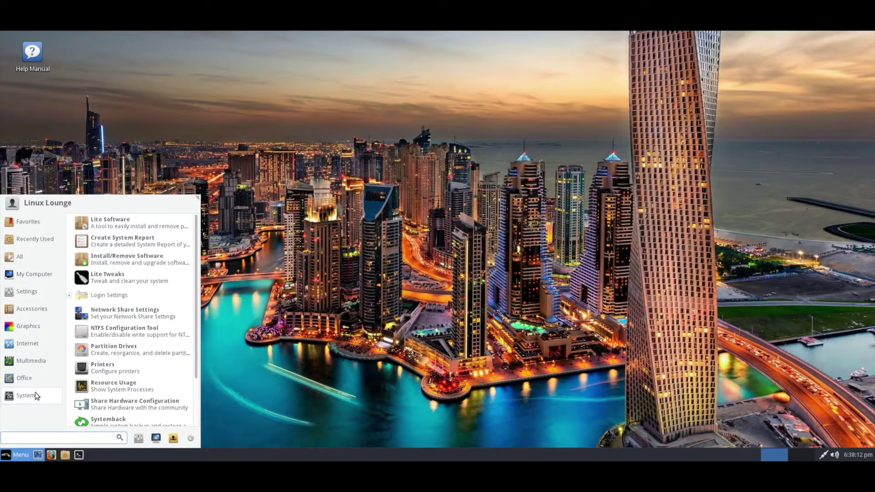
pyautogui.click(142, 237)
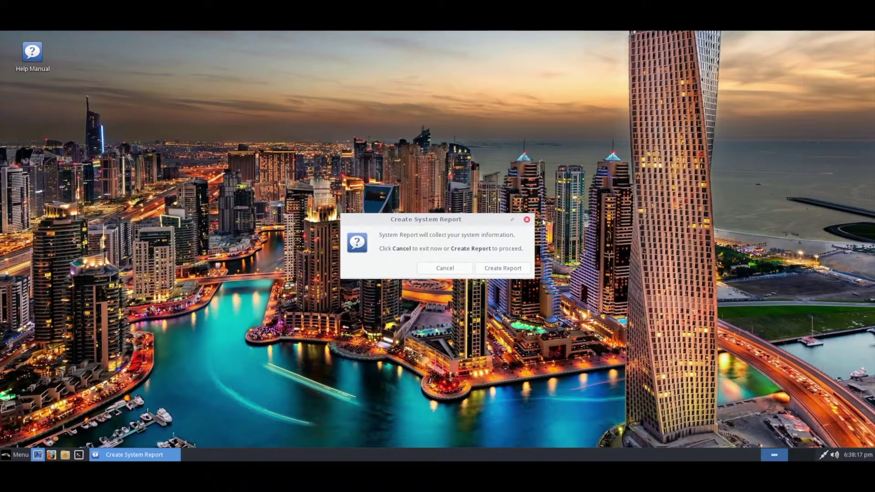
pyautogui.click(503, 271)
pyautogui.write('••')
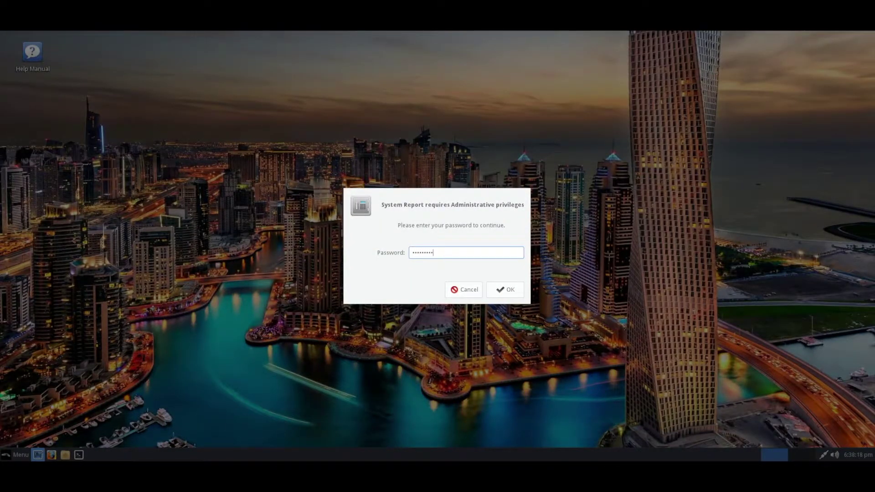
pyautogui.press('Return')
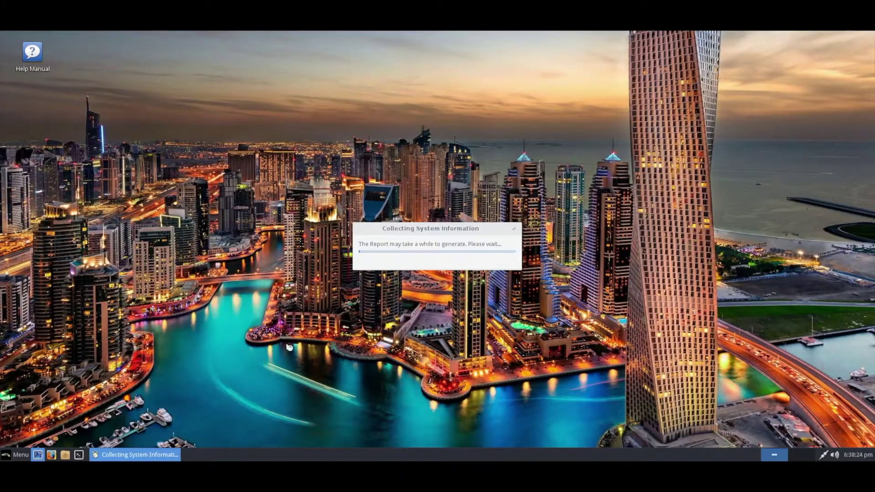
# Launch Install/Remove Software from the System category and authenticate with the account password to run Synaptic Package Manager.
pyautogui.click(18, 454)
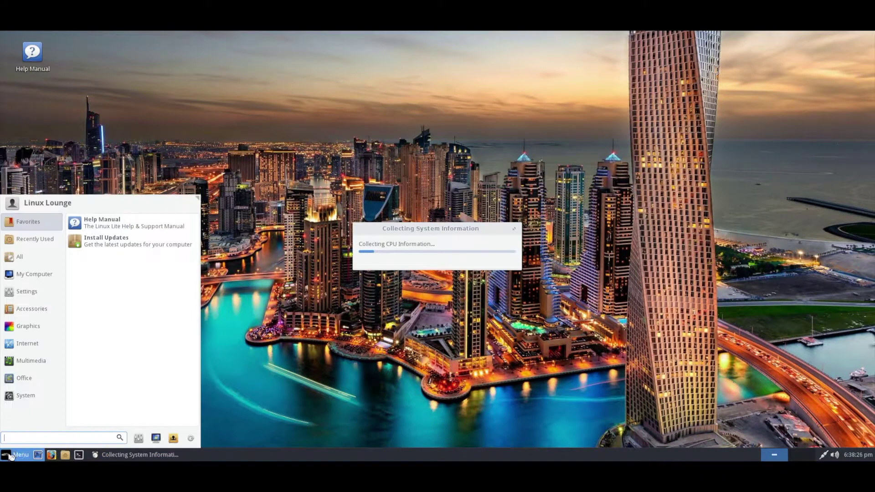
pyautogui.click(457, 244)
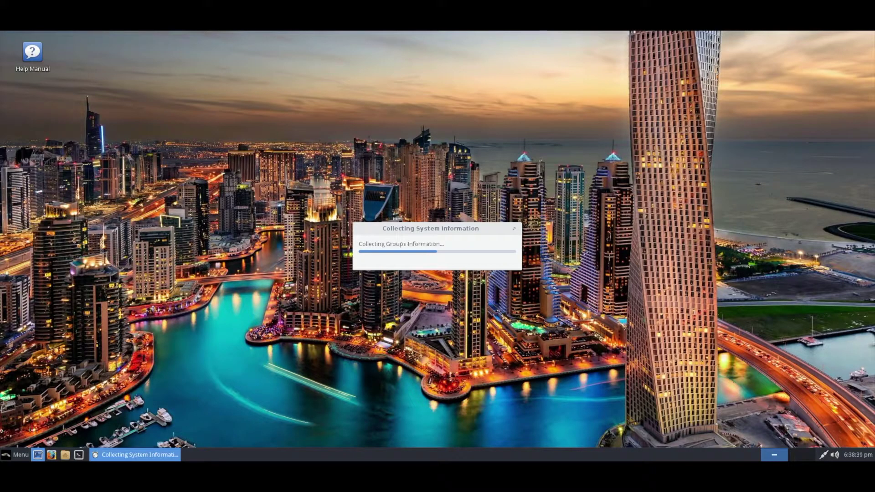
pyautogui.click(16, 451)
pyautogui.click(28, 396)
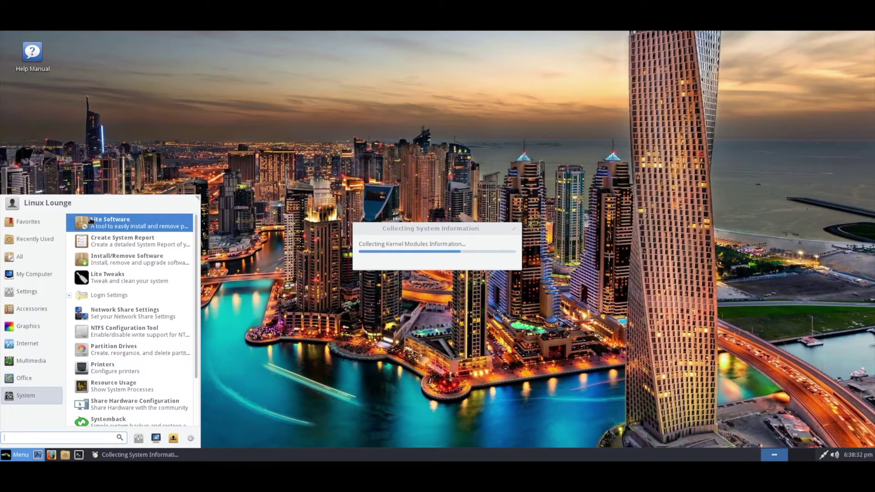
pyautogui.click(93, 259)
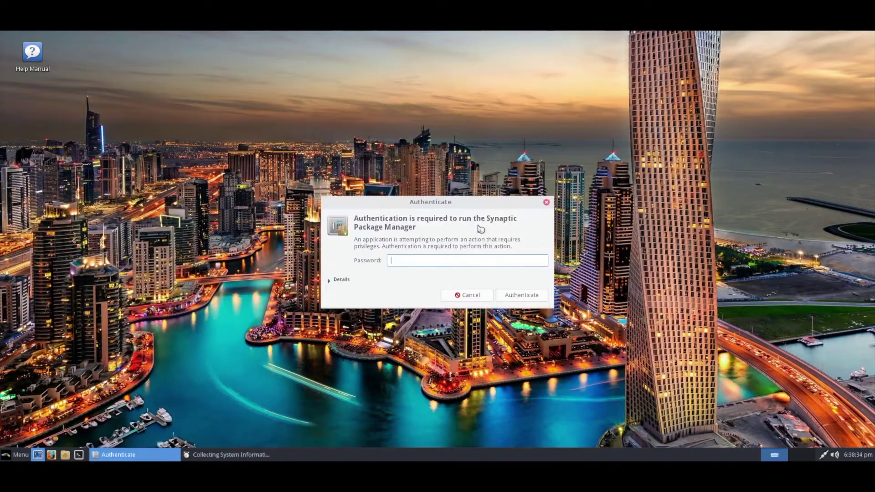
pyautogui.write('•••')
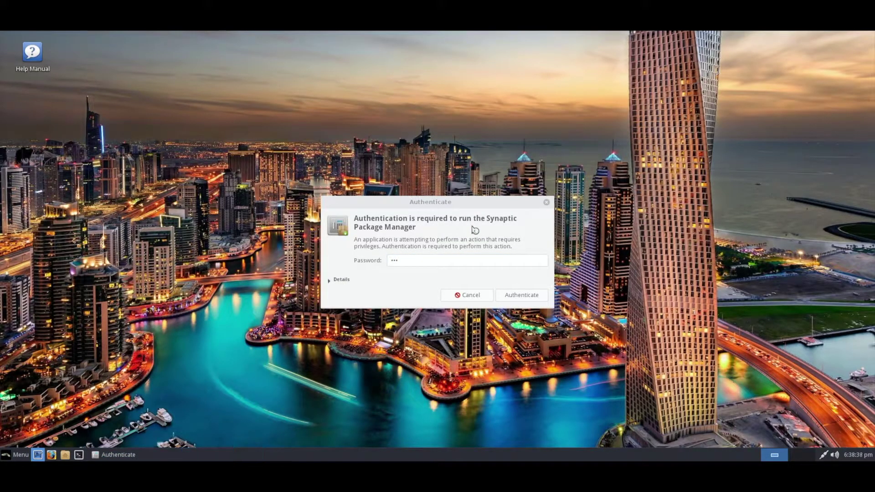
pyautogui.click(441, 258)
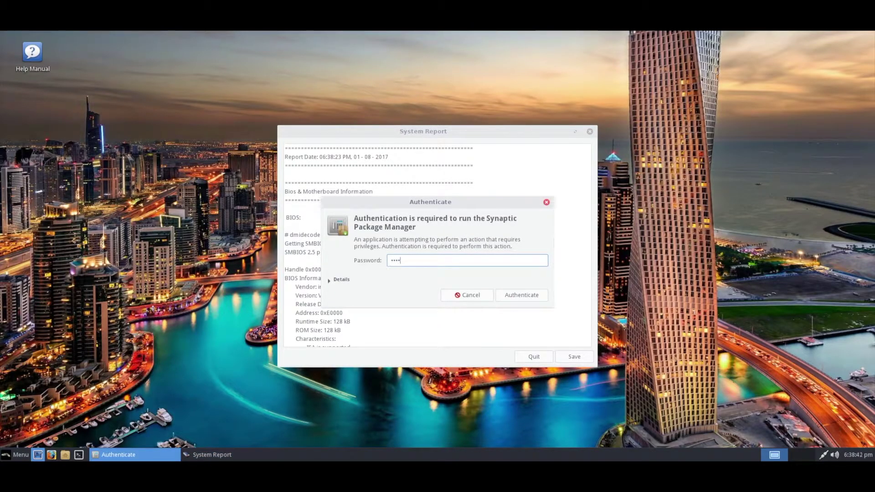
pyautogui.write('•••••••')
pyautogui.press('Return')
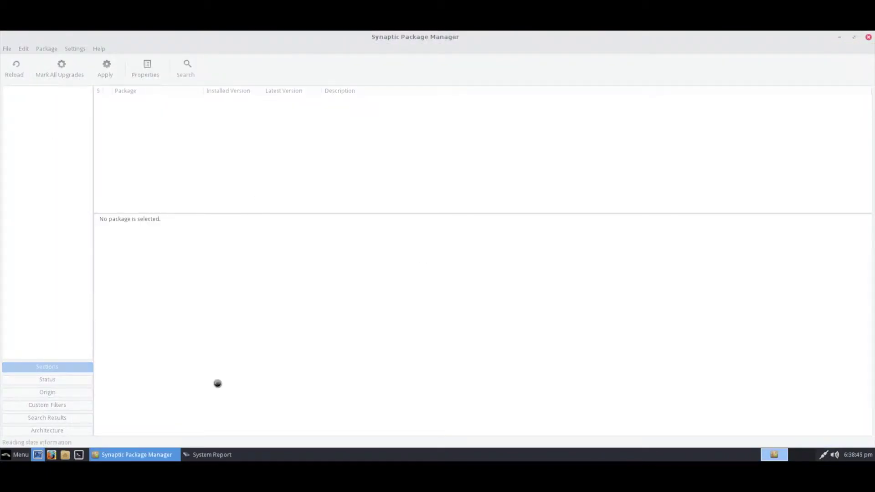
# Bring the System Report forward, look over its BIOS information and close the report.
pyautogui.click(214, 455)
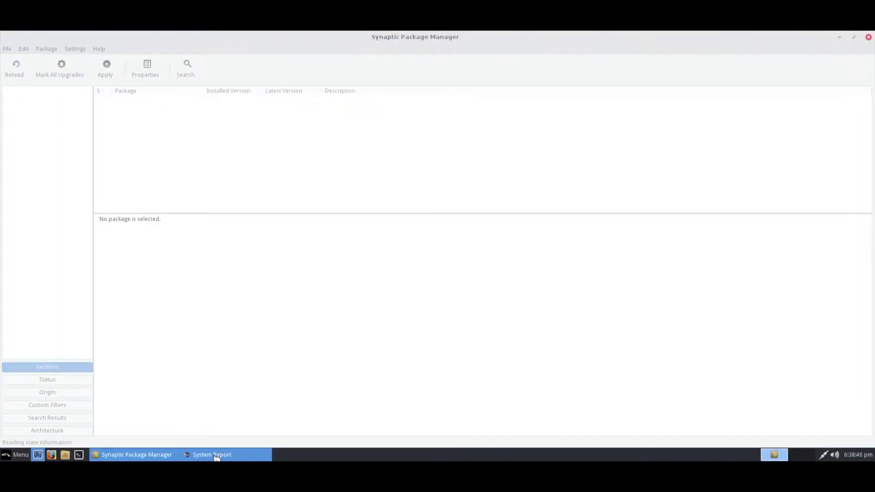
pyautogui.moveTo(384, 248); pyautogui.dragTo(298, 239)
pyautogui.click(379, 236)
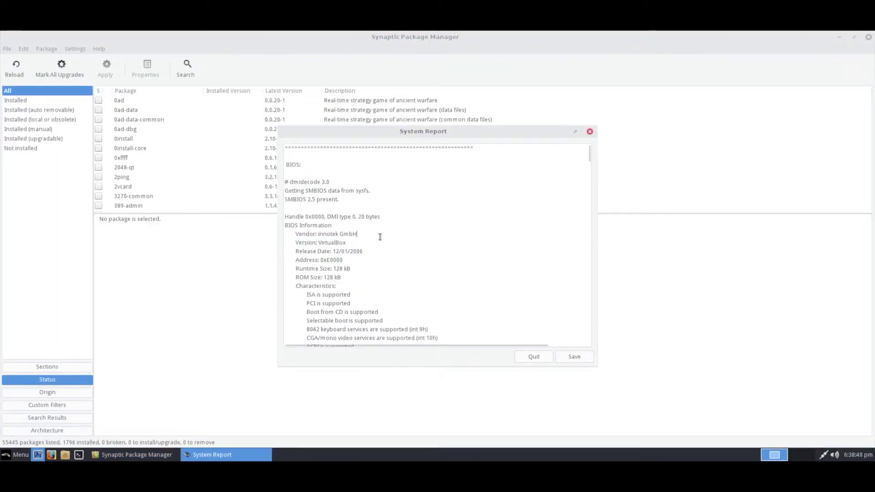
pyautogui.click(589, 132)
# Browse the list of all packages in Synaptic Package Manager and close it.
pyautogui.scroll(-8, 556, 148)
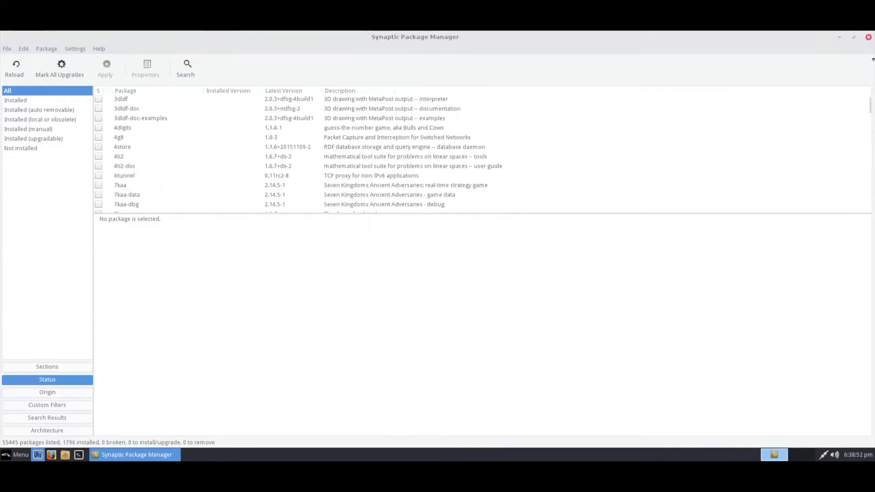
pyautogui.click(870, 38)
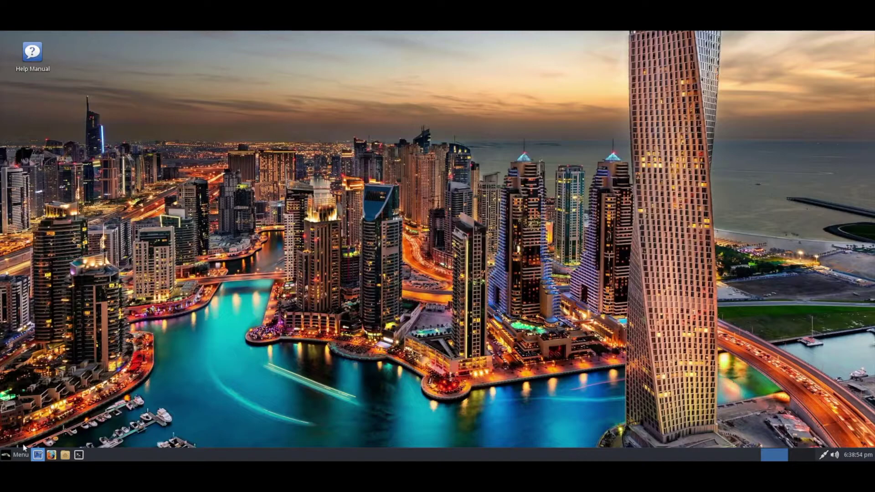
# Open Lite Tweaks from the System category and examine its full list of cleaning, repair and performance tasks.
pyautogui.click(19, 454)
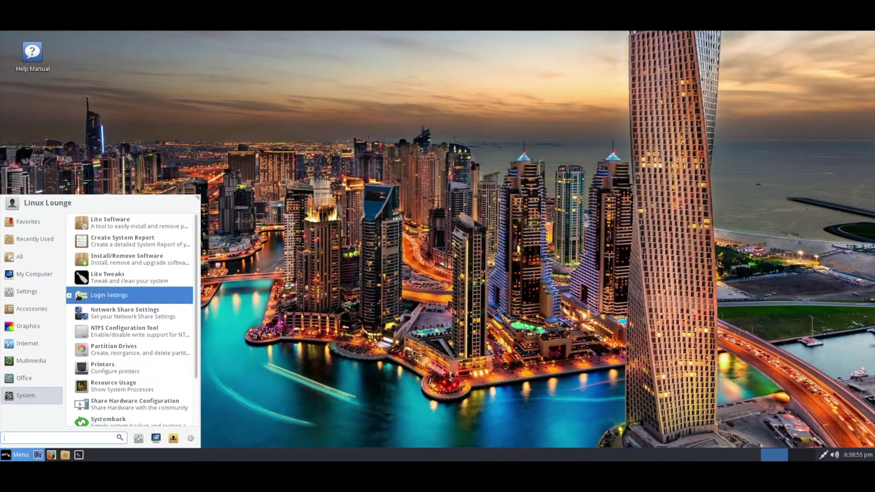
pyautogui.click(216, 283)
pyautogui.scroll(-2, 314, 275)
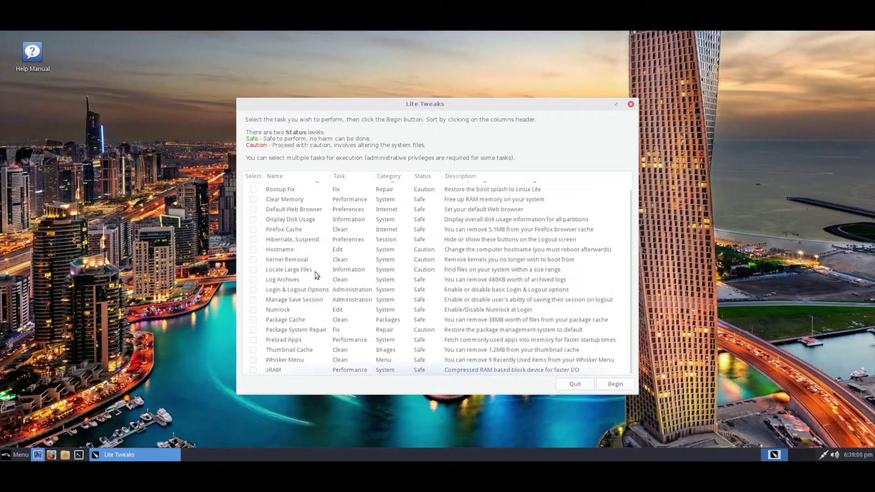
pyautogui.scroll(1, 453, 328)
pyautogui.scroll(-1, 451, 329)
pyautogui.scroll(1, 451, 328)
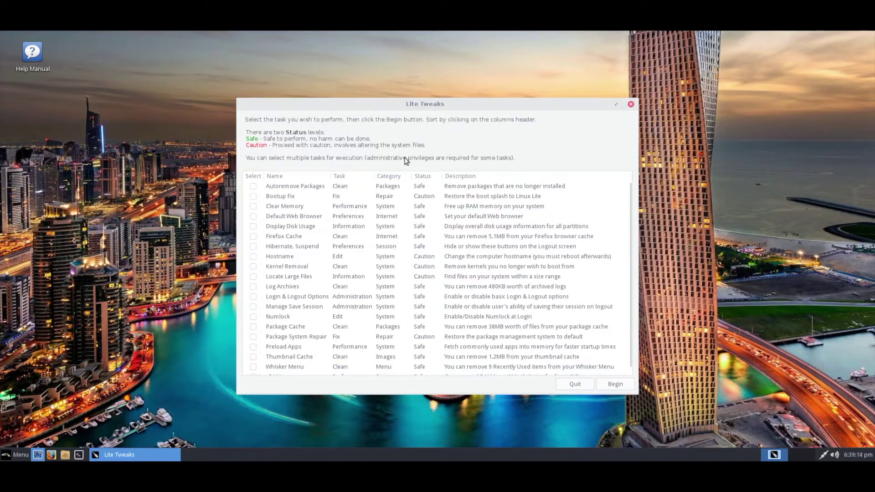
pyautogui.scroll(-1, 401, 274)
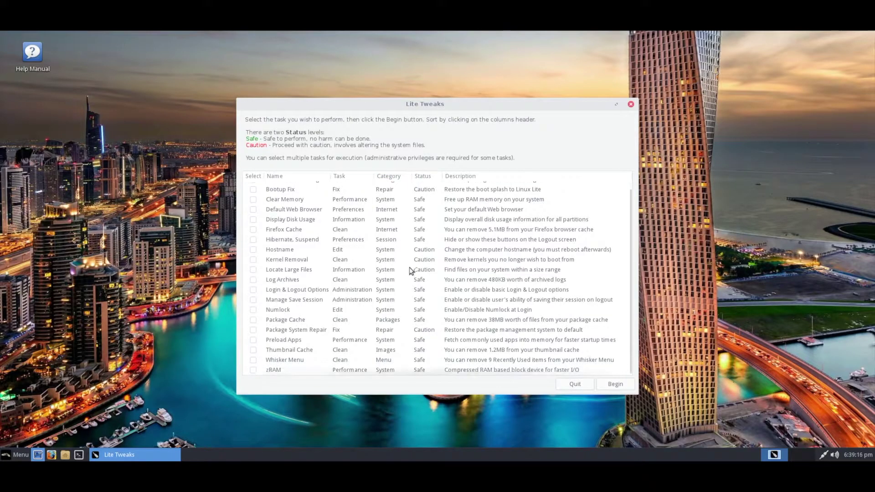
pyautogui.scroll(1, 500, 292)
pyautogui.scroll(-1, 500, 318)
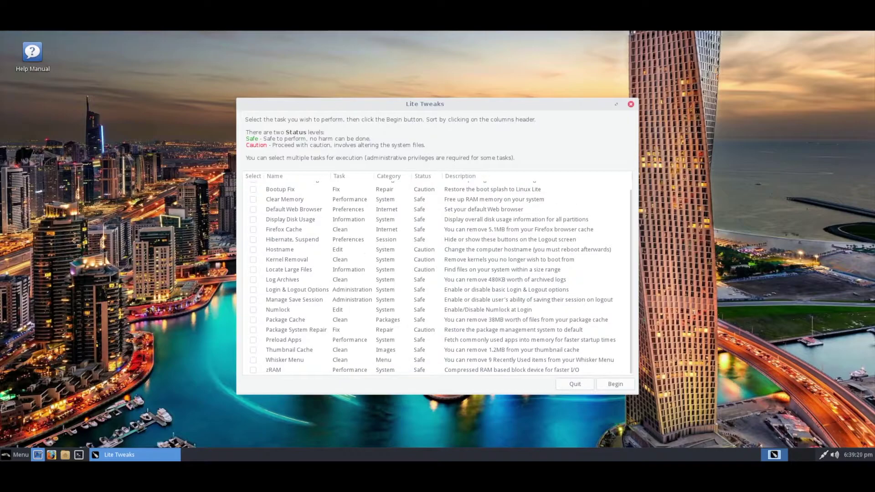
# Move the Lite Tweaks window slightly higher, review the task list once more and quit without running a task.
pyautogui.moveTo(315, 109)
pyautogui.mouseDown()
pyautogui.moveTo(427, 99)
pyautogui.moveTo(269, 92)
pyautogui.moveTo(319, 97)
pyautogui.mouseUp()
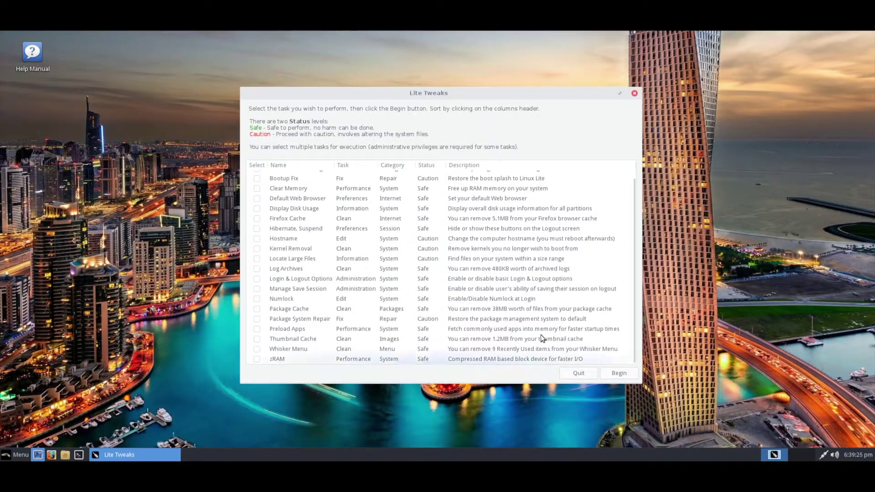
pyautogui.scroll(1, 511, 333)
pyautogui.click(578, 373)
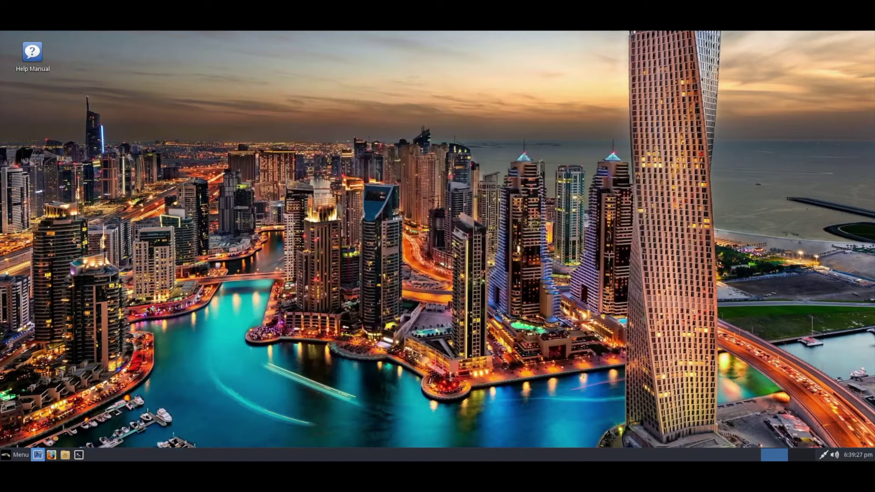
# Launch Systemback from the System category, authenticate with the administrator password, view its restore and system functions, and close it.
pyautogui.click(18, 454)
pyautogui.click(22, 396)
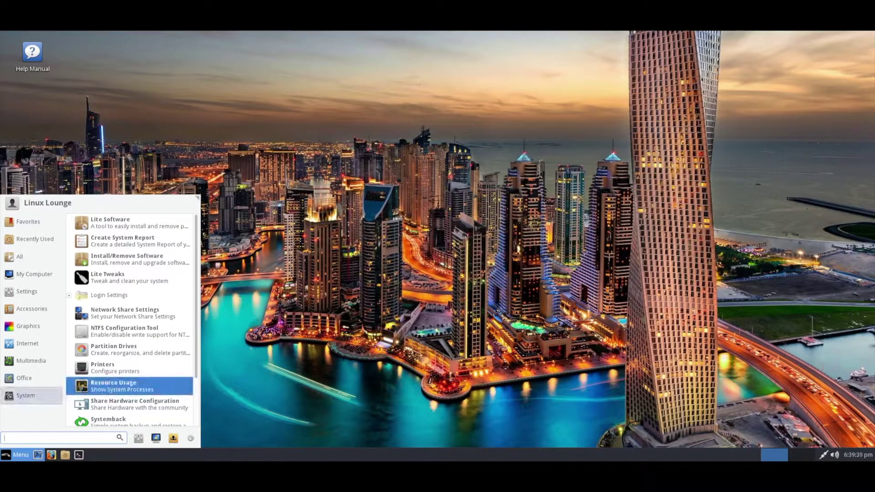
pyautogui.scroll(-3, 104, 370)
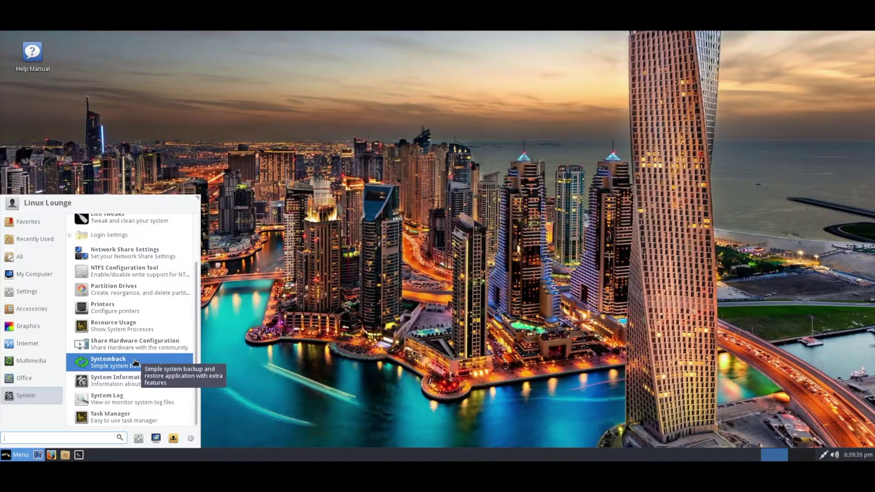
pyautogui.click(135, 363)
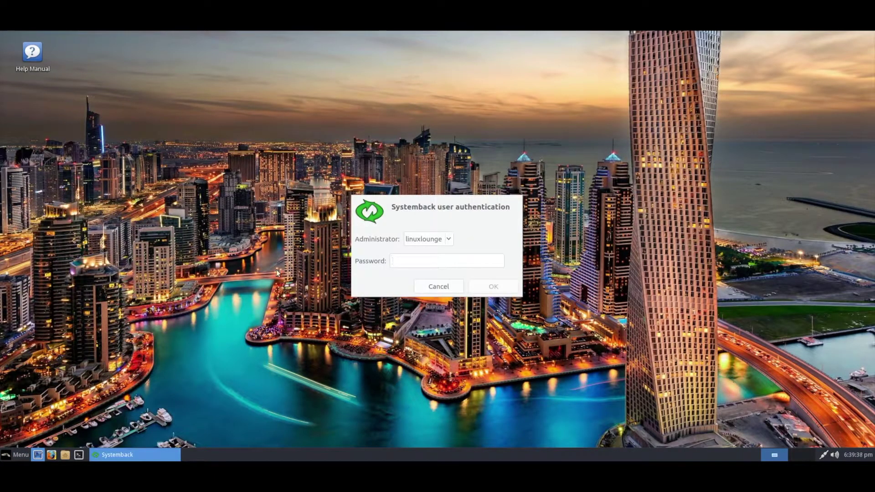
pyautogui.write('••')
pyautogui.press('BackSpace')
pyautogui.press('BackSpace')
pyautogui.write('•')
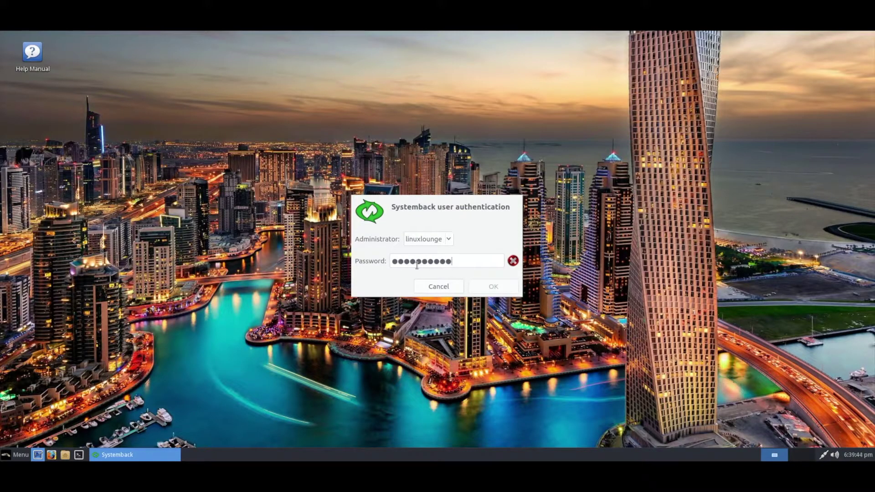
pyautogui.press('Return')
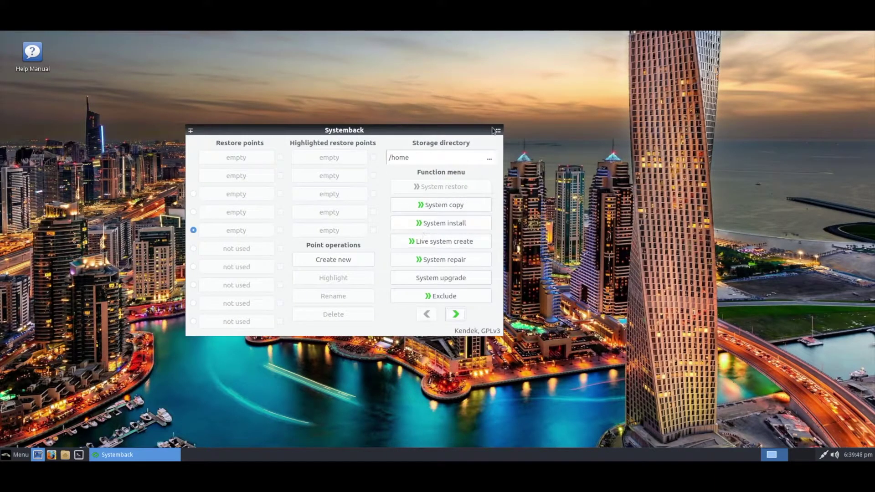
pyautogui.click(497, 132)
# Look through the remaining System entries such as Share Hardware Configuration, and check the Office and All categories of the application menu.
pyautogui.click(10, 451)
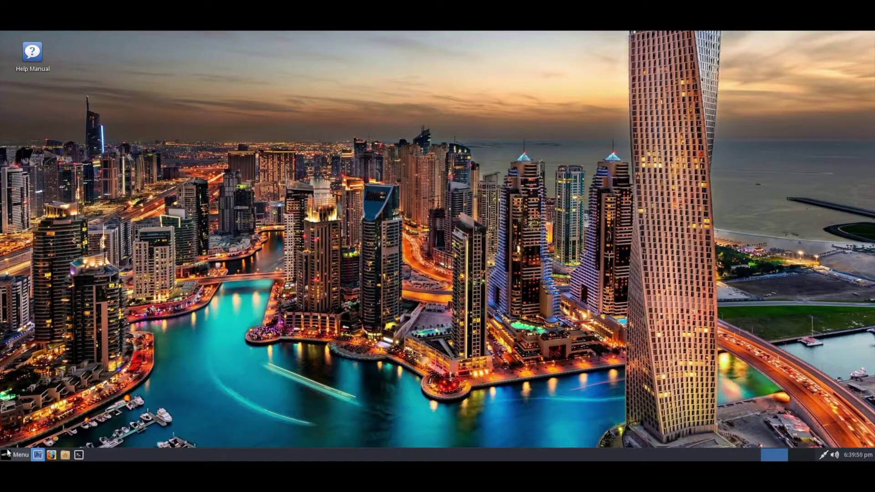
pyautogui.click(26, 395)
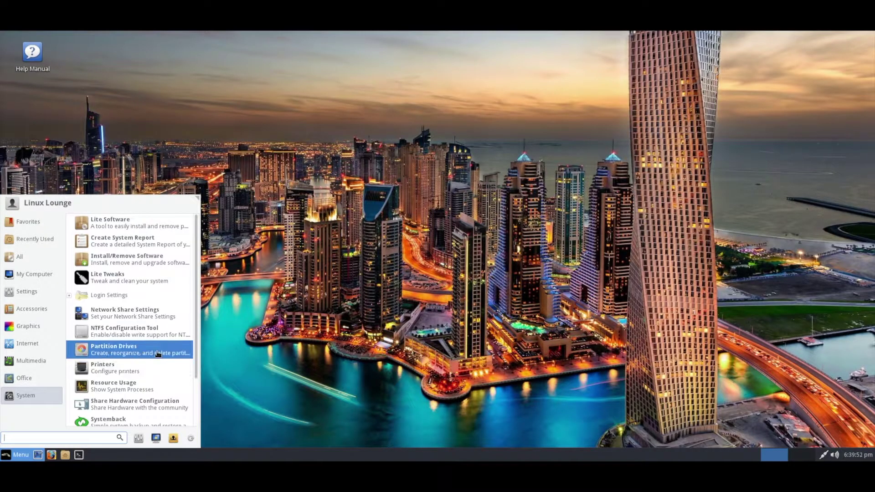
pyautogui.scroll(-3, 145, 362)
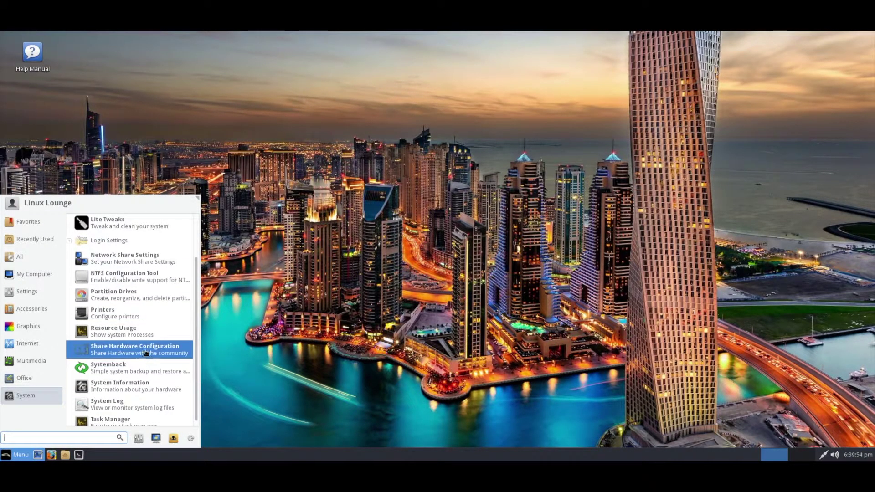
pyautogui.scroll(-1, 167, 353)
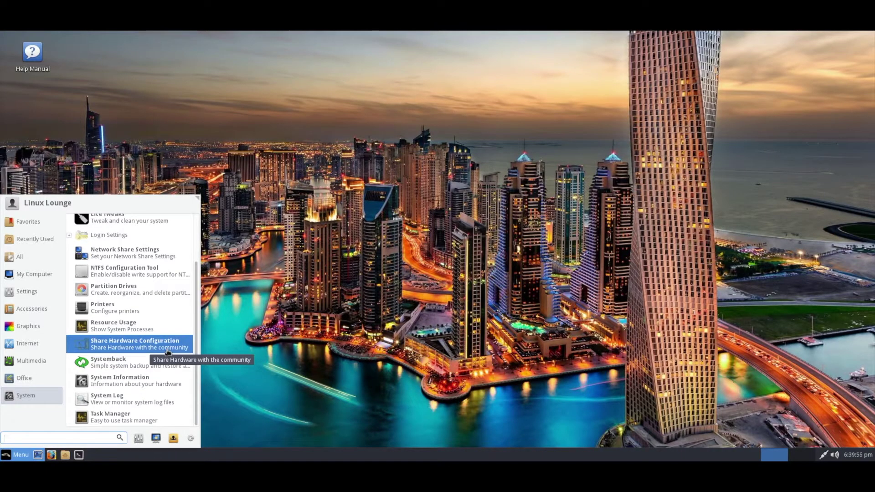
pyautogui.click(25, 377)
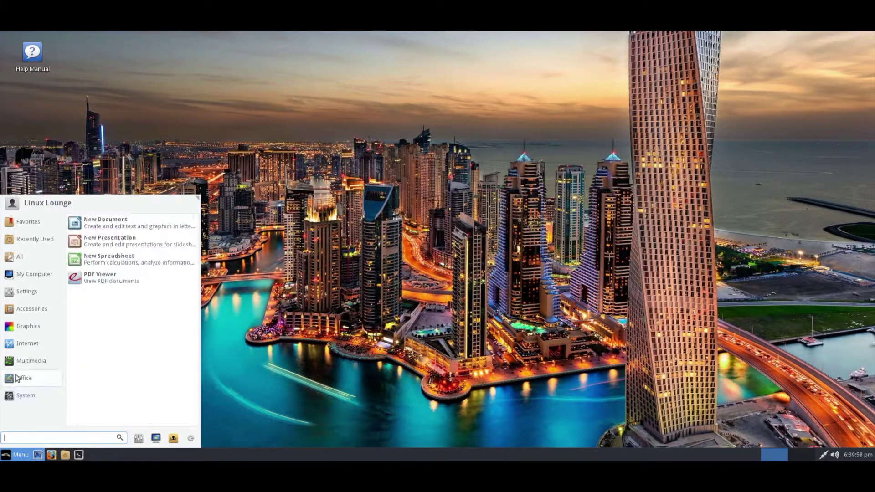
pyautogui.click(22, 366)
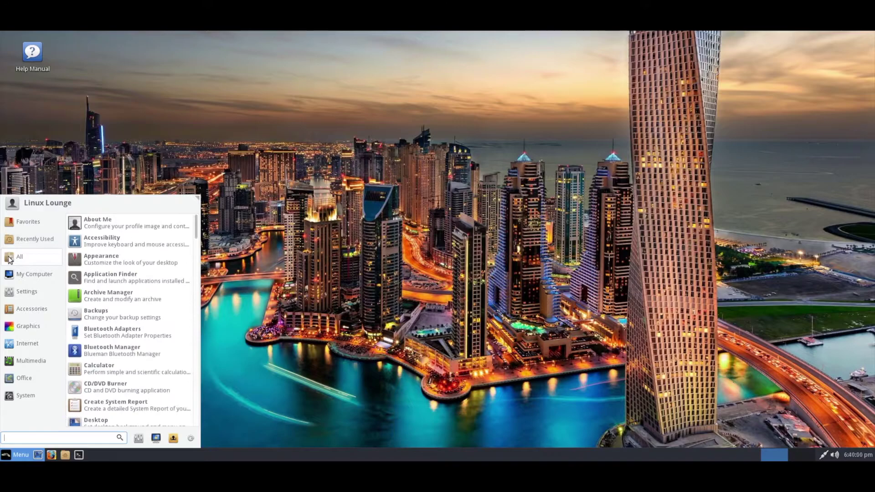
# Open the Linux Lite Help Manual from the Favorites category and look over the topics on its home page.
pyautogui.moveTo(27, 222)
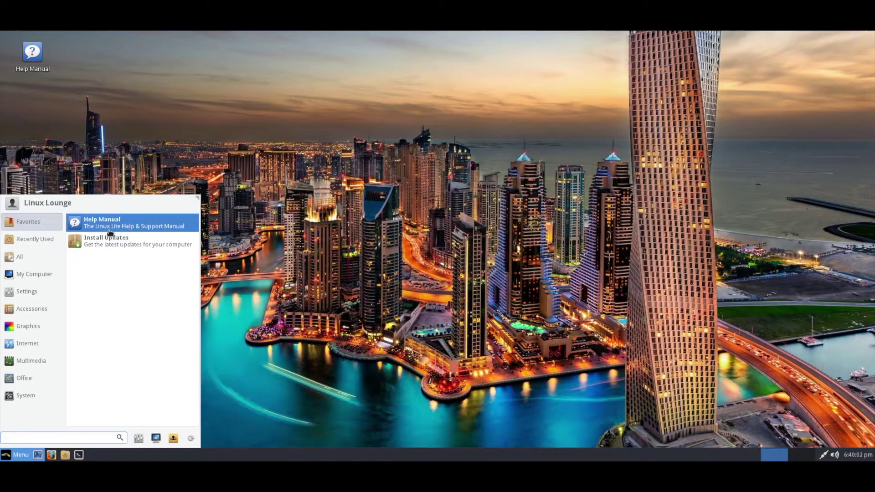
pyautogui.click(140, 227)
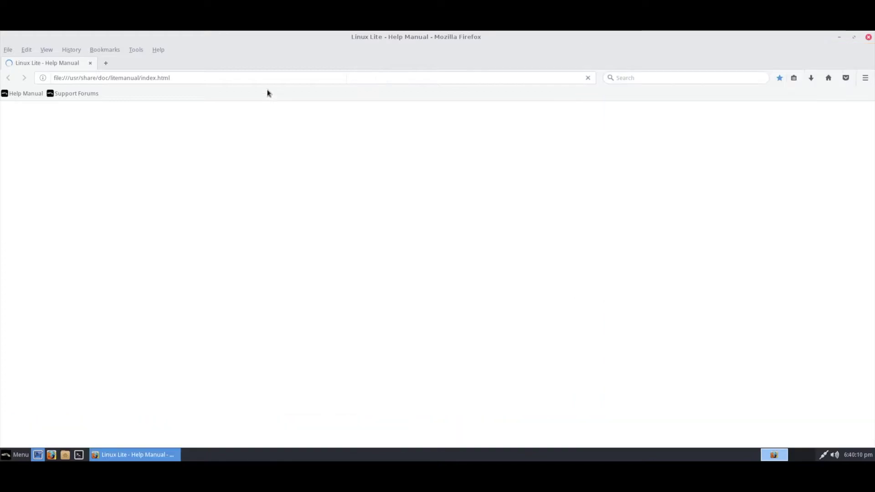
pyautogui.scroll(-4, 512, 260)
pyautogui.scroll(4, 512, 260)
pyautogui.scroll(-4, 501, 258)
pyautogui.scroll(4, 501, 259)
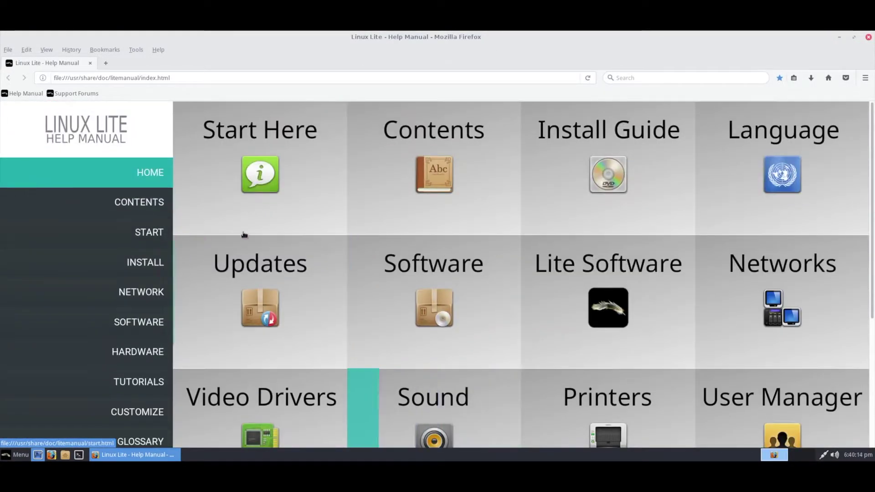
# View the Install page of the Help Manual, return to the manual's home page and close the browser.
pyautogui.click(149, 269)
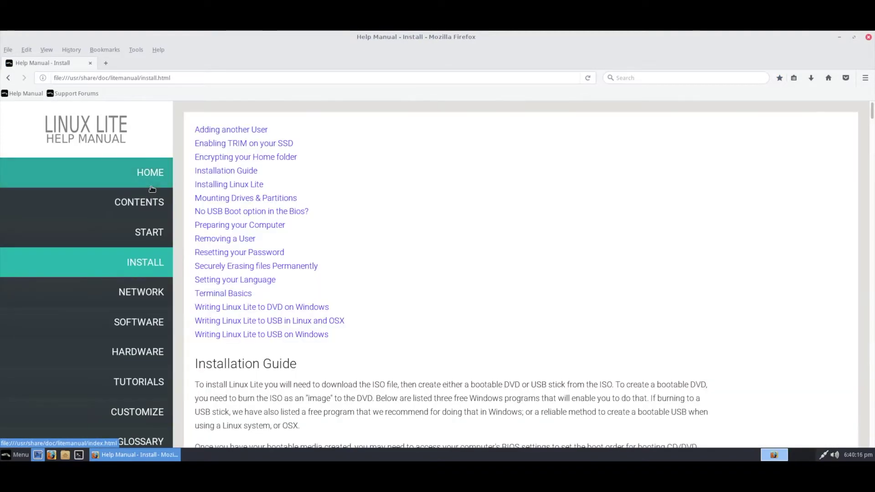
pyautogui.click(142, 161)
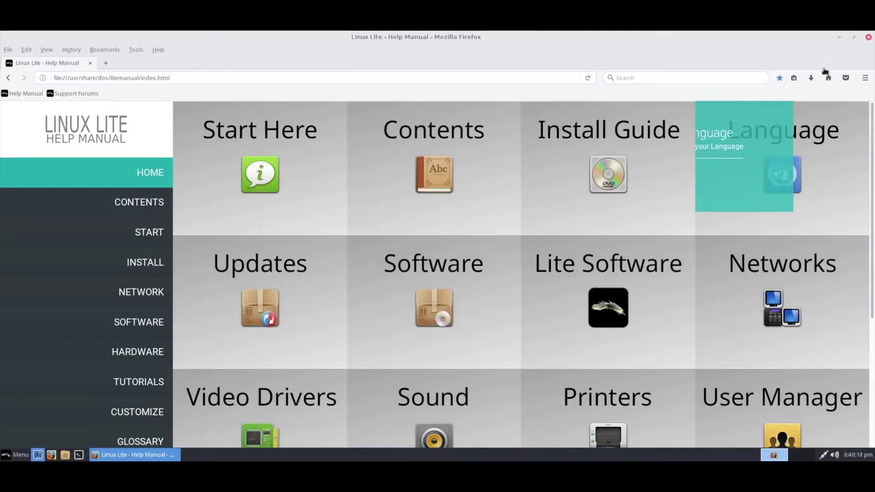
pyautogui.click(868, 38)
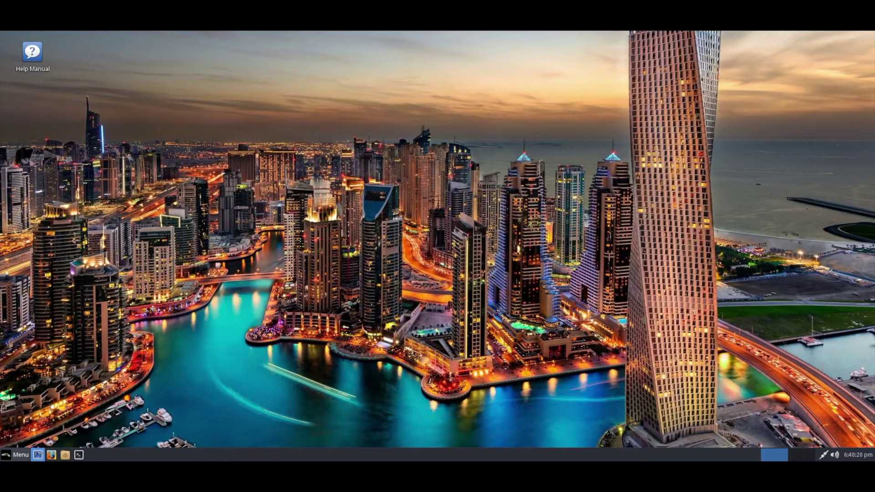
# Browse the full application list under All, check the My Computer and Internet categories, and dismiss the application menu.
pyautogui.click(19, 457)
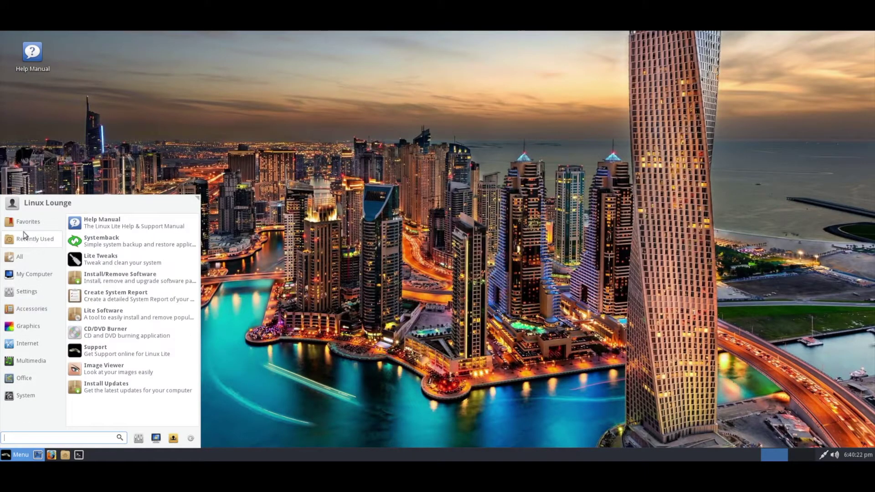
pyautogui.moveTo(51, 258)
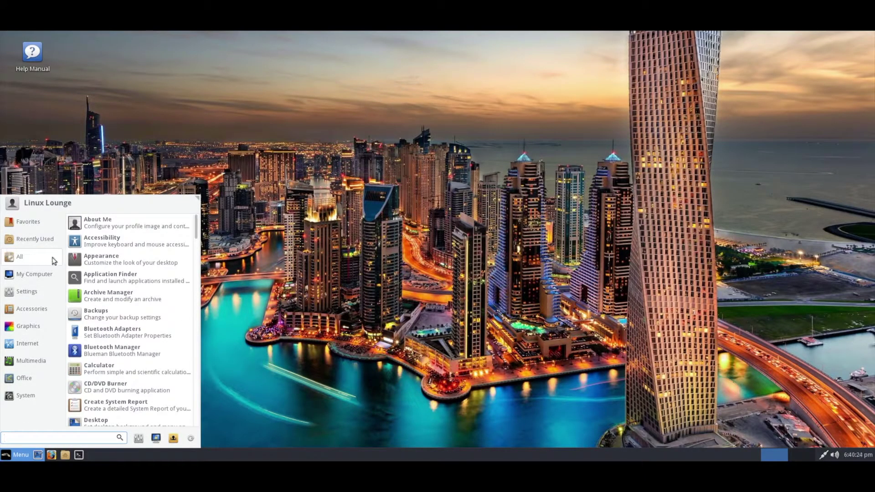
pyautogui.scroll(-5, 81, 284)
pyautogui.scroll(-6, 80, 283)
pyautogui.scroll(10, 105, 296)
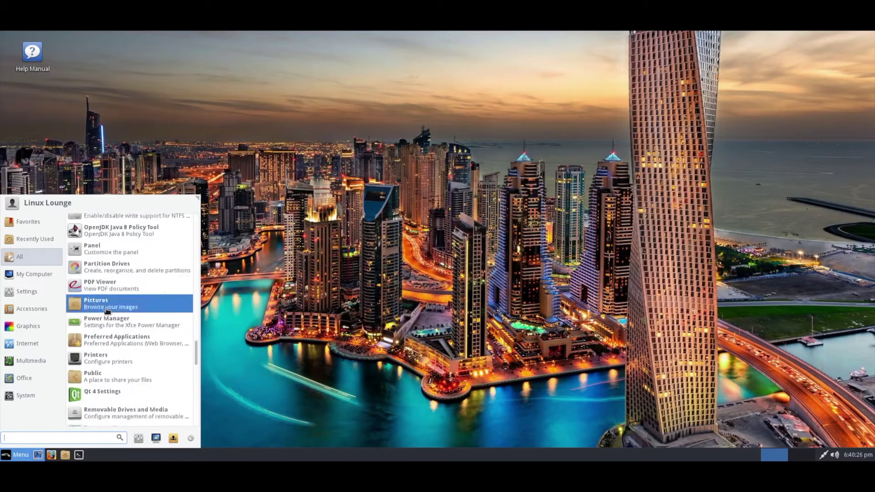
pyautogui.scroll(3, 112, 308)
pyautogui.moveTo(56, 275)
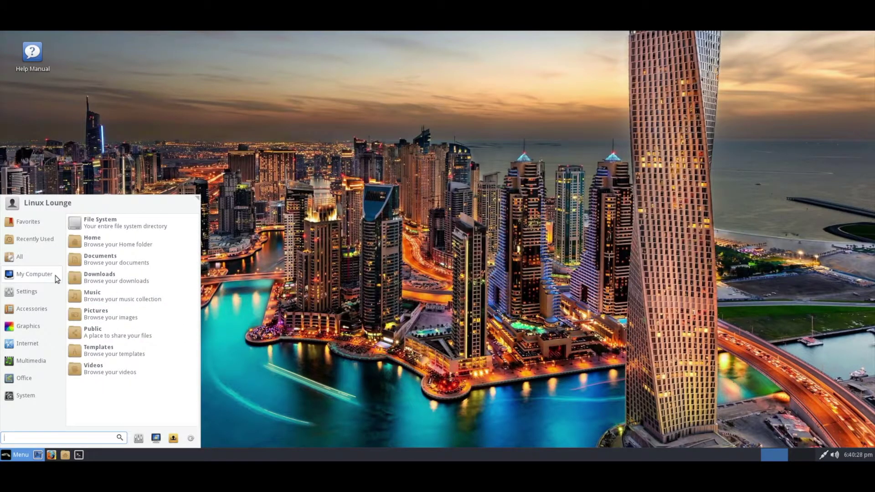
pyautogui.moveTo(32, 343)
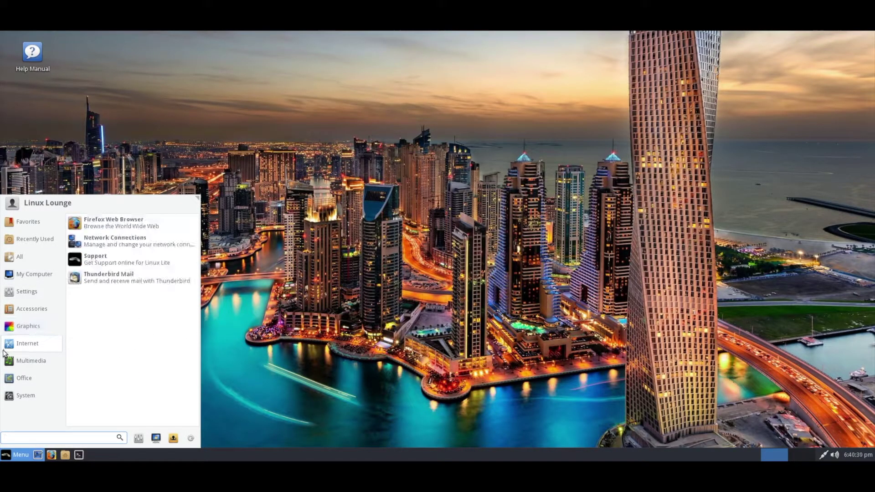
pyautogui.click(354, 349)
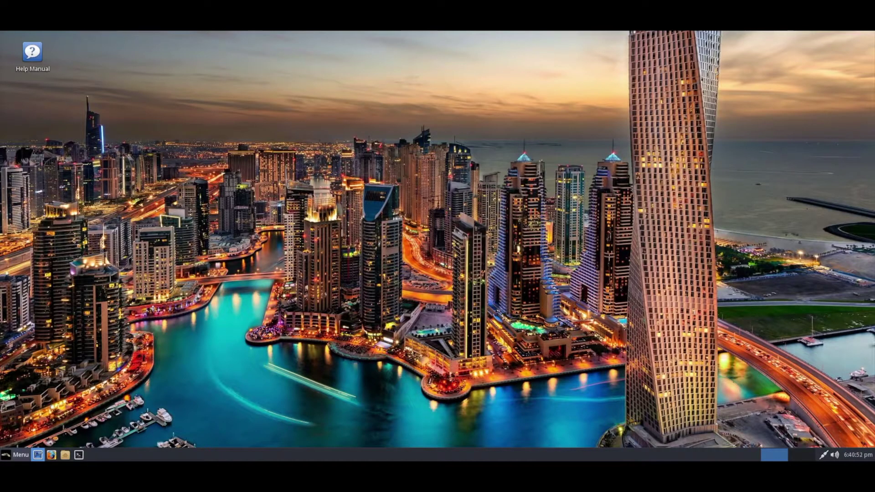
# Review the entries of the System category in the application menu once more and close the menu.
pyautogui.click(3, 457)
pyautogui.click(27, 395)
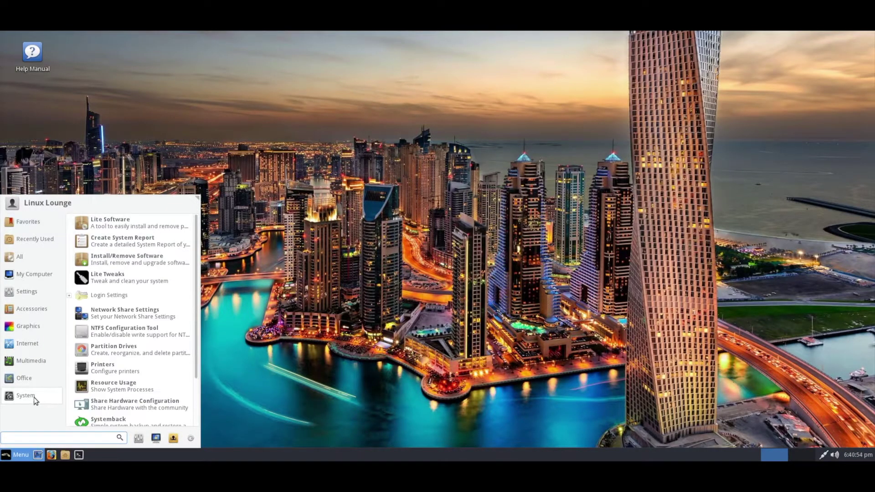
pyautogui.scroll(-3, 130, 400)
pyautogui.scroll(3, 114, 291)
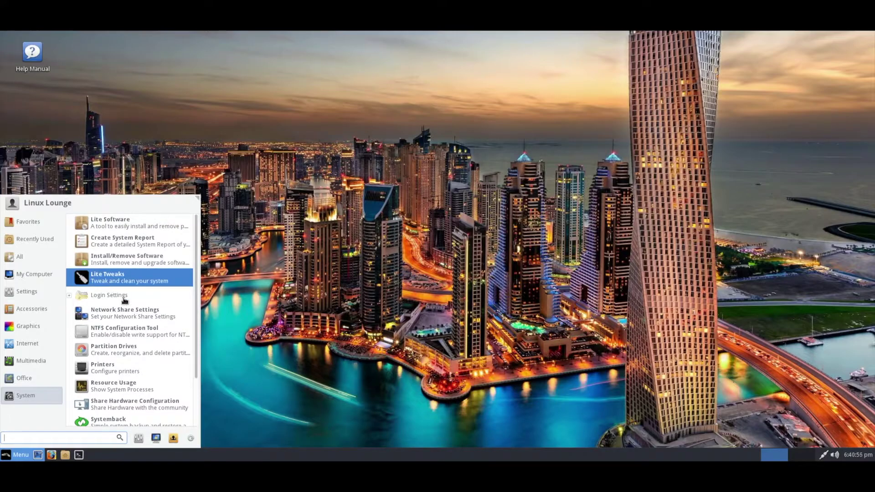
pyautogui.click(392, 325)
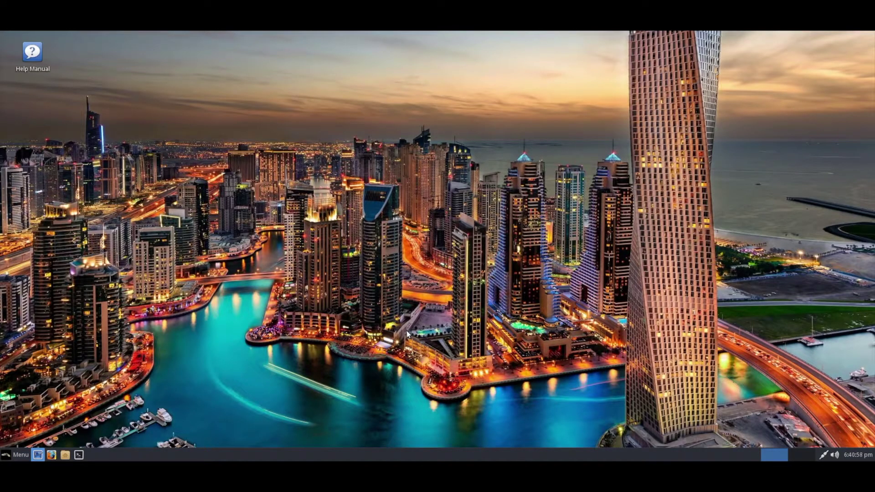
# Revisit the System, All and Office categories of the application menu and return to the empty desktop.
pyautogui.click(4, 453)
pyautogui.click(26, 395)
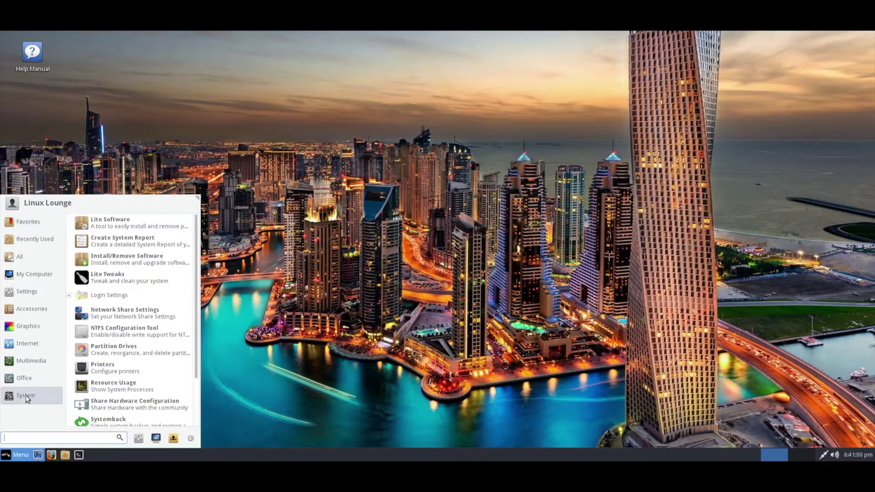
pyautogui.click(20, 256)
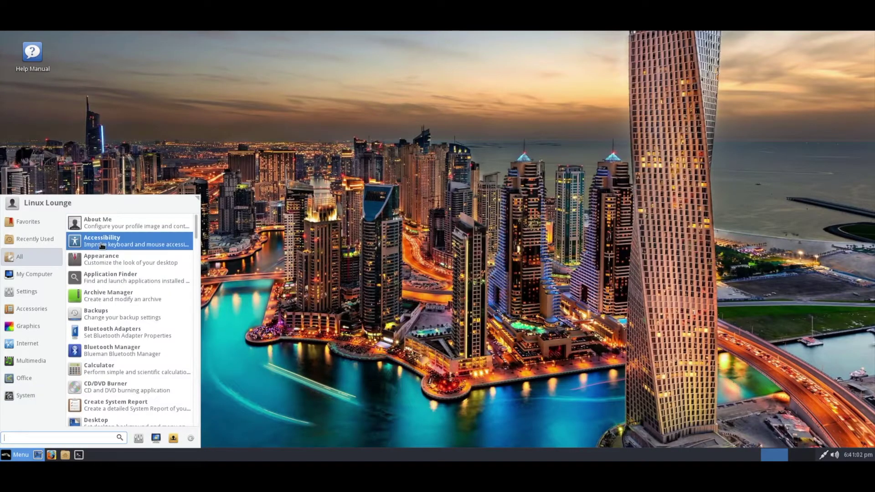
pyautogui.moveTo(37, 378)
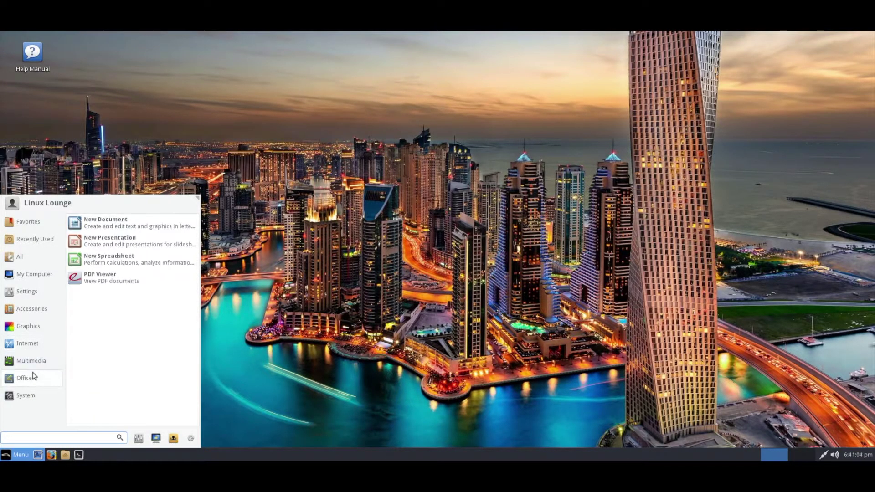
pyautogui.moveTo(32, 395)
pyautogui.click(559, 226)
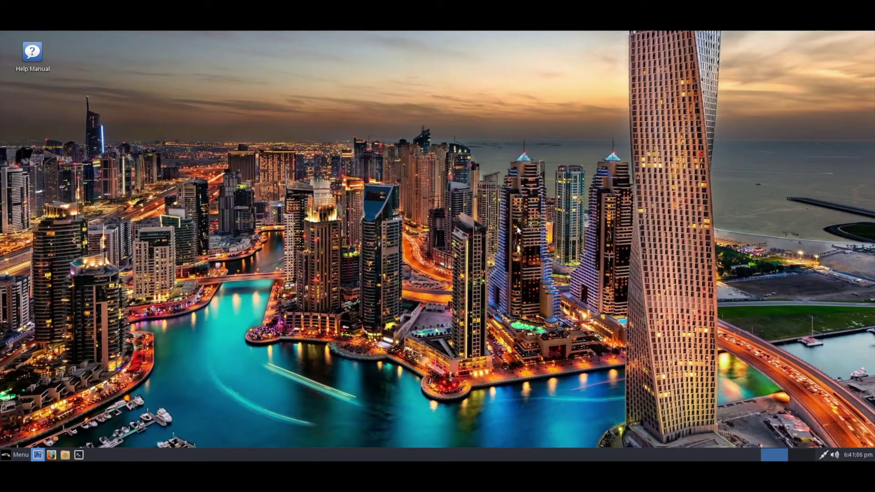